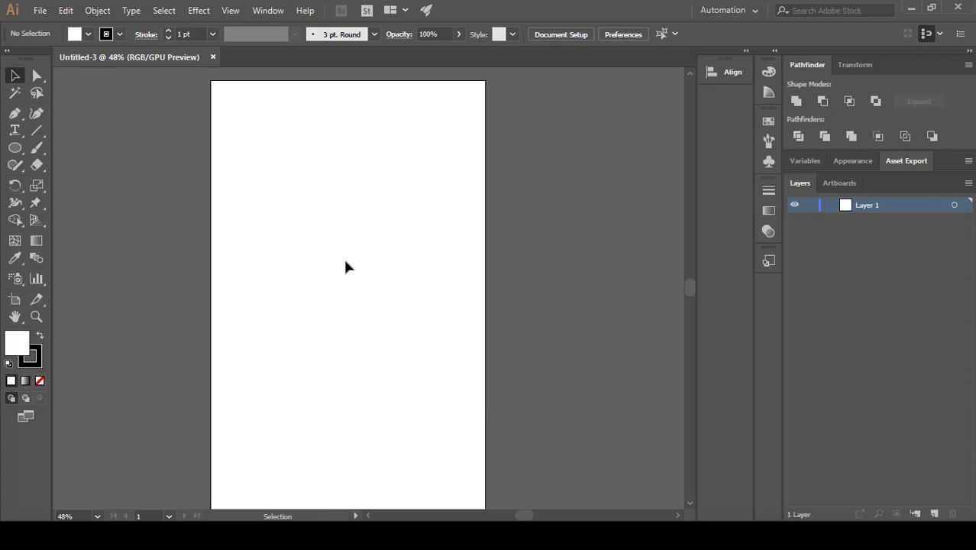
Step: Draw a rectangle in the upper-right area of the artboard
{"action": "scroll", "coordinate": [366, 213], "scroll_direction": "up", "scroll_amount": 2, "text": "alt"}
{"action": "scroll", "coordinate": [366, 213], "scroll_direction": "up", "scroll_amount": 2}
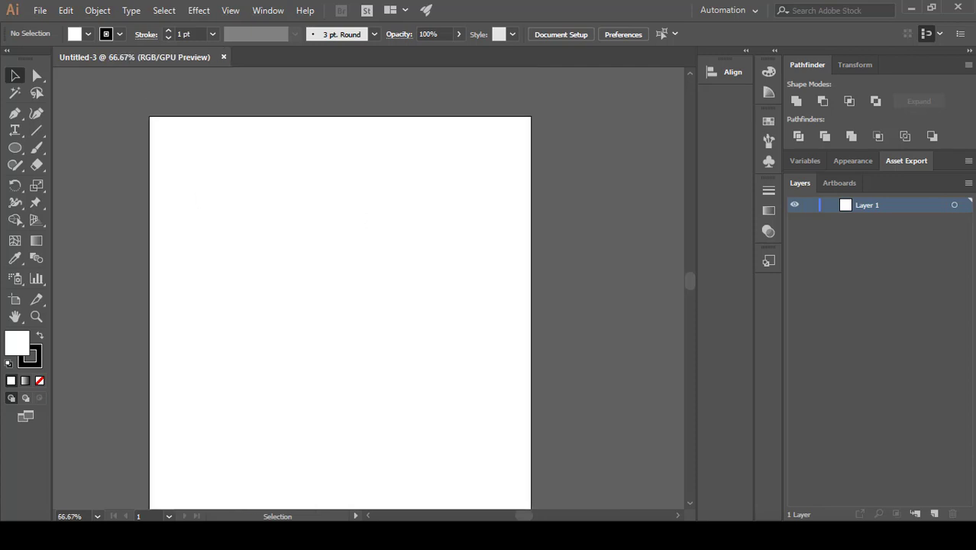
{"action": "left_click", "coordinate": [14, 147]}
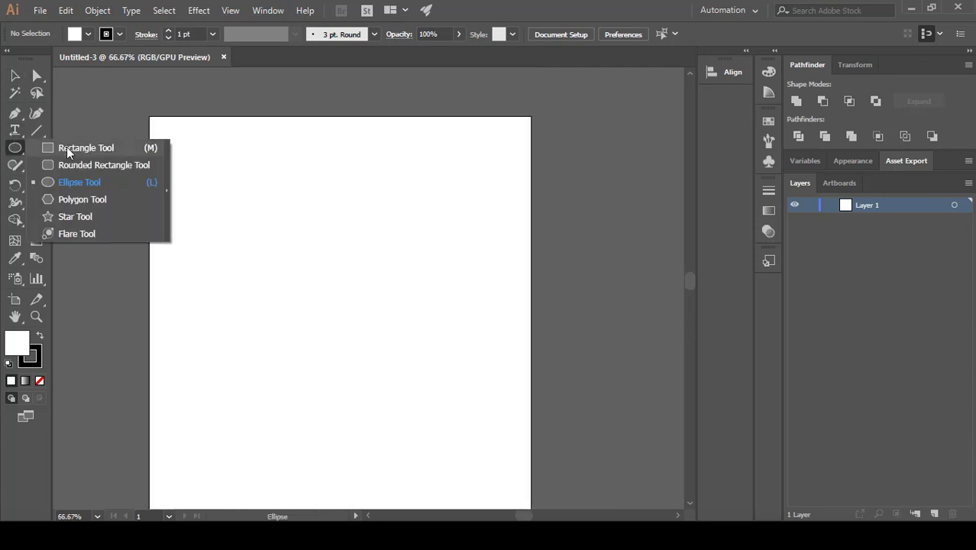
{"action": "left_click", "coordinate": [67, 151]}
{"action": "left_click_drag", "start_coordinate": [385, 186], "coordinate": [480, 272]}
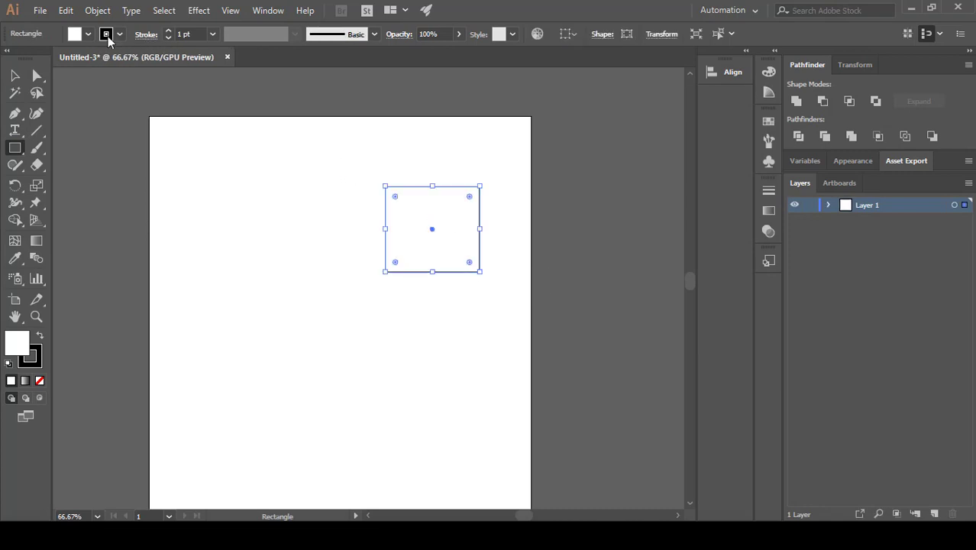
Step: Fill the rectangle with dark blue and set its stroke to none
{"action": "left_click", "coordinate": [88, 33]}
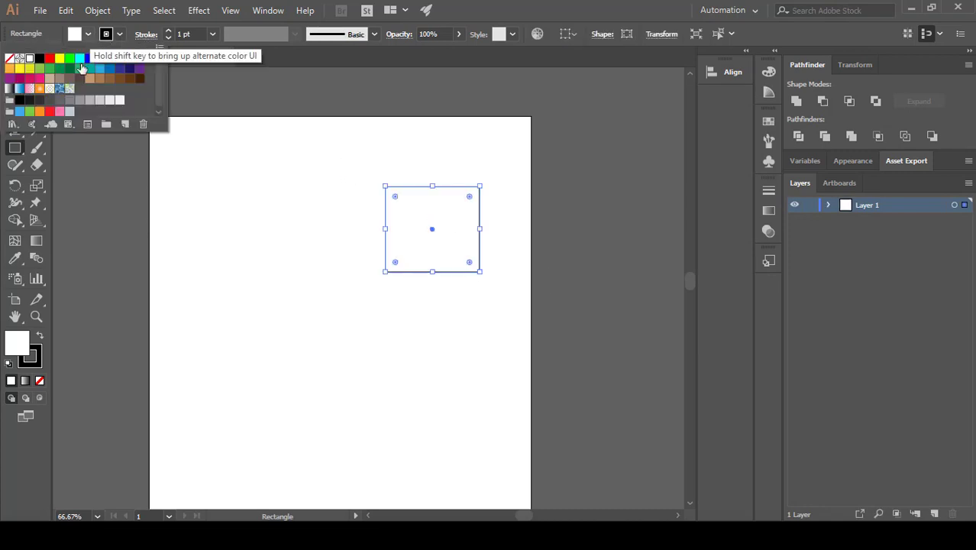
{"action": "left_click", "coordinate": [120, 68]}
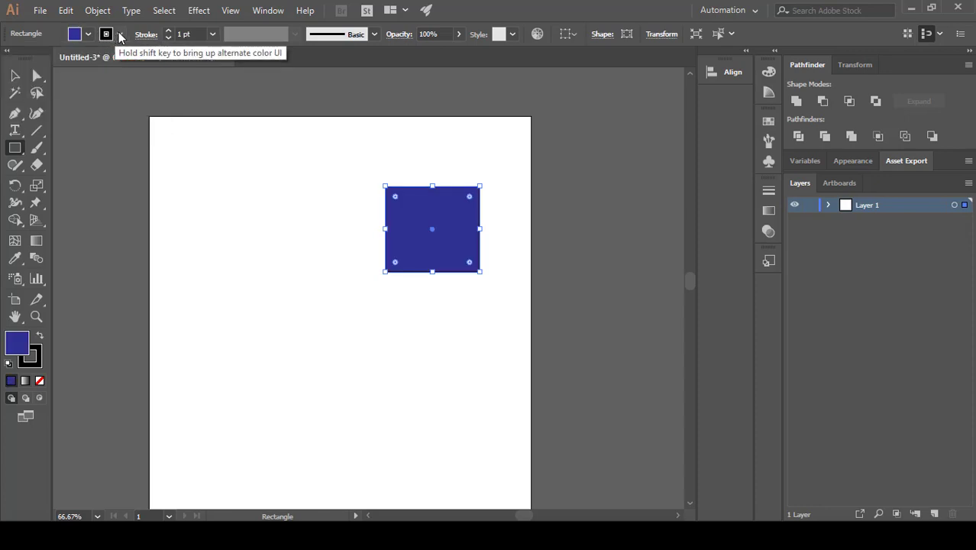
{"action": "left_click", "coordinate": [120, 36]}
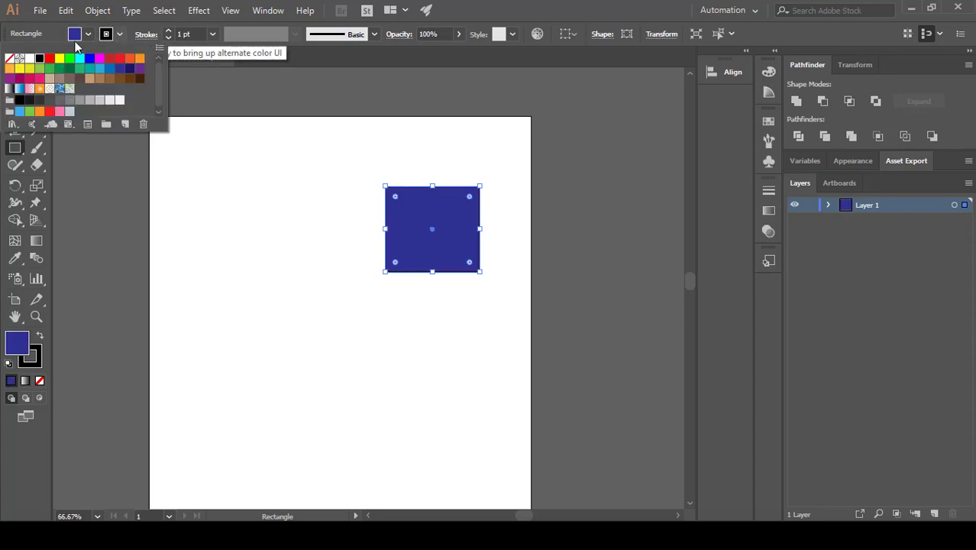
{"action": "left_click", "coordinate": [9, 58]}
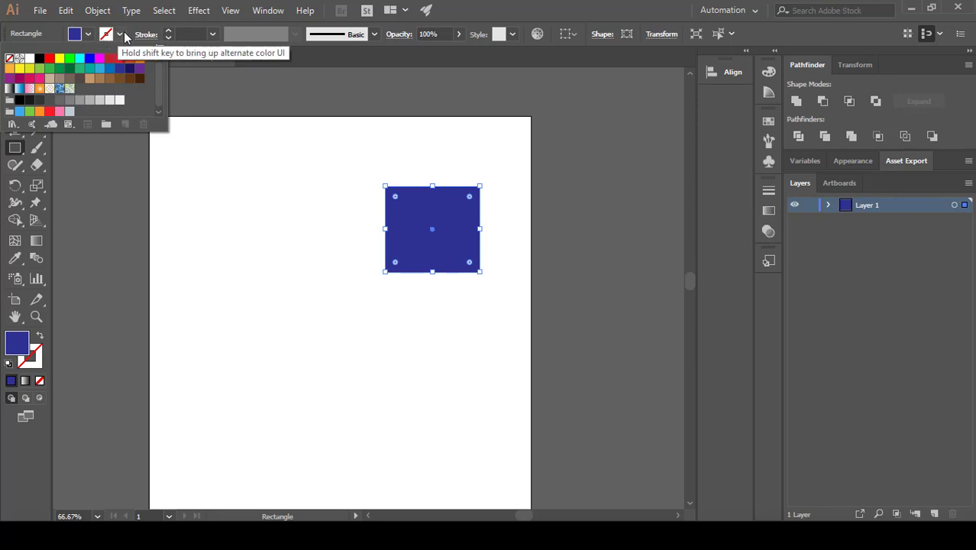
Step: Draw a circle about 131 px wide overlapping the rectangle's upper edge and fill it with red
{"action": "left_click", "coordinate": [14, 150]}
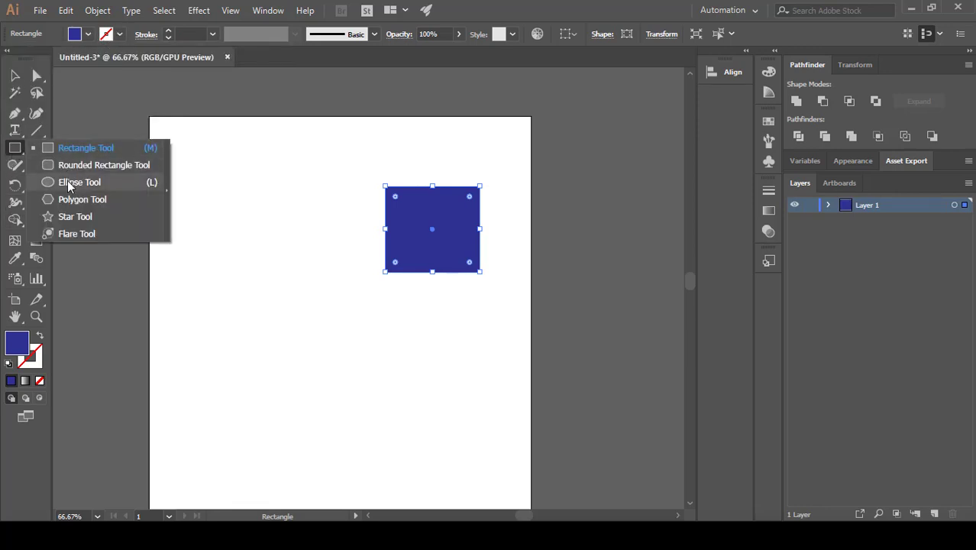
{"action": "left_click", "coordinate": [69, 183]}
{"action": "left_click_drag", "start_coordinate": [459, 149], "coordinate": [410, 210]}
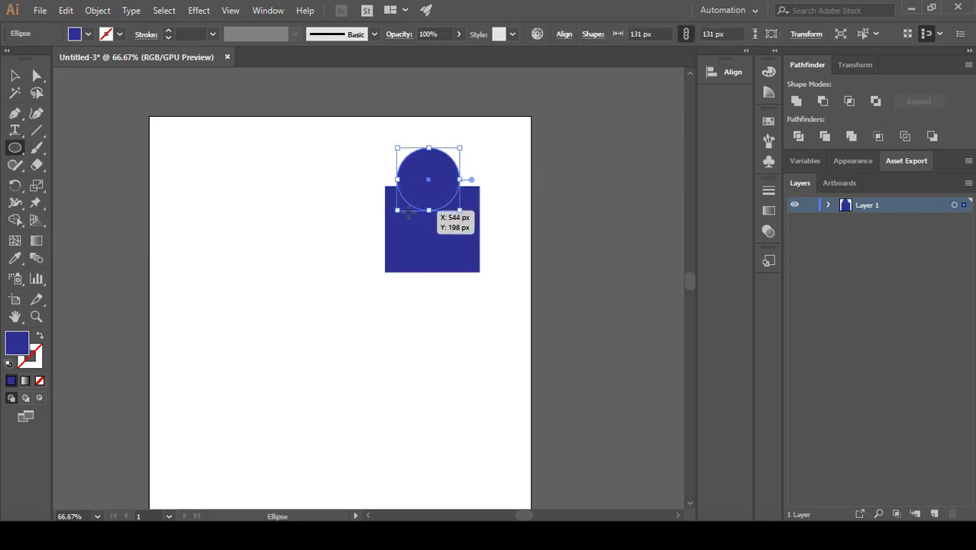
{"action": "left_click", "coordinate": [88, 34]}
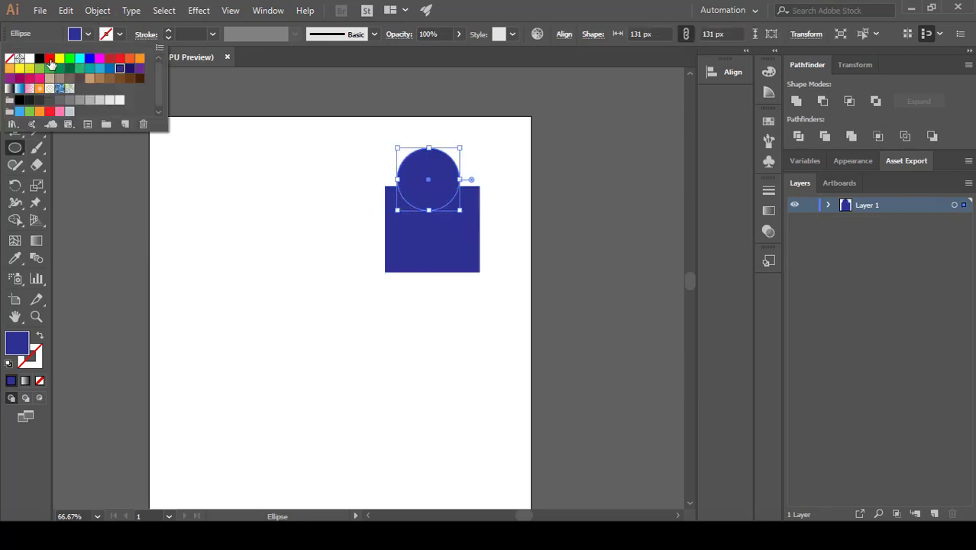
{"action": "left_click", "coordinate": [48, 58]}
{"action": "key", "text": "Escape"}
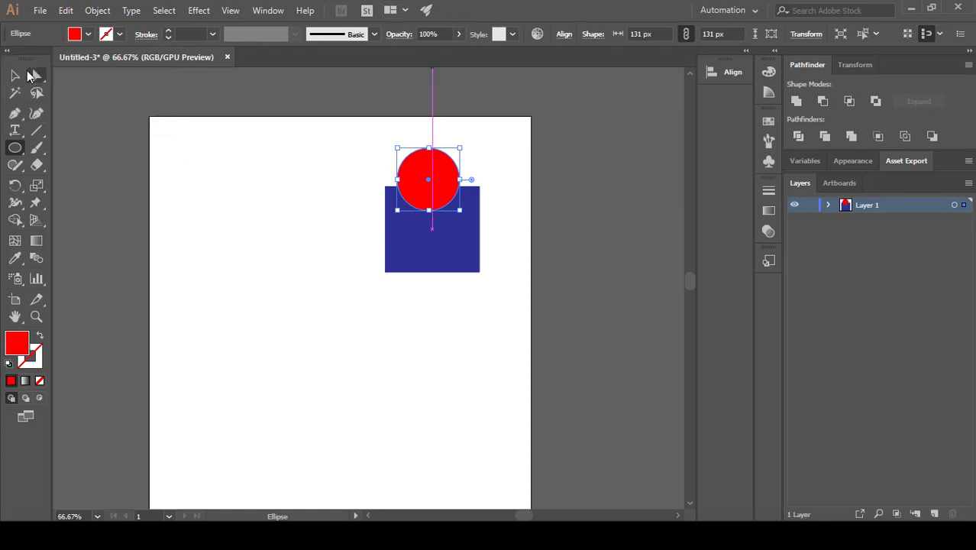
Step: Move the red circle so that it is centred on the blue rectangle's upper edge
{"action": "key", "text": "v"}
{"action": "left_click_drag", "start_coordinate": [431, 162], "coordinate": [441, 175]}
{"action": "left_click", "coordinate": [489, 174]}
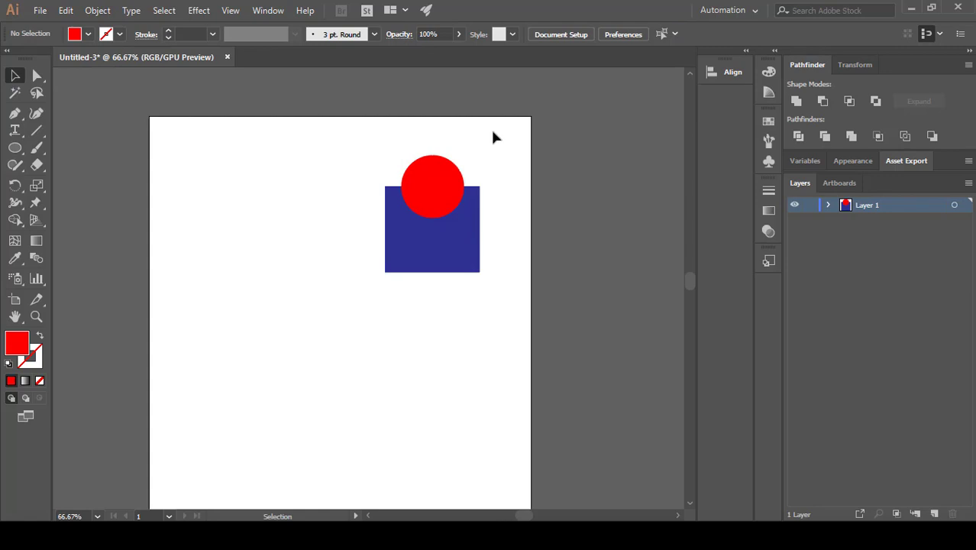
Step: Duplicate the circle and rectangle pair twice to the left to form a row of three pairs
{"action": "left_click_drag", "start_coordinate": [493, 136], "coordinate": [338, 298]}
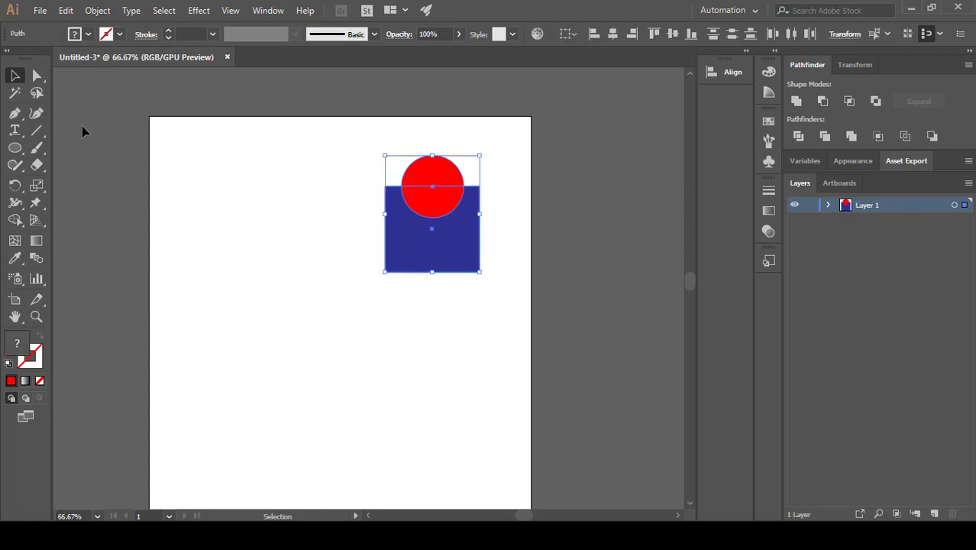
{"action": "left_click_drag", "start_coordinate": [516, 125], "coordinate": [324, 319]}
{"action": "left_click_drag", "start_coordinate": [462, 233], "coordinate": [237, 235]}
{"action": "key", "text": "ctrl+z"}
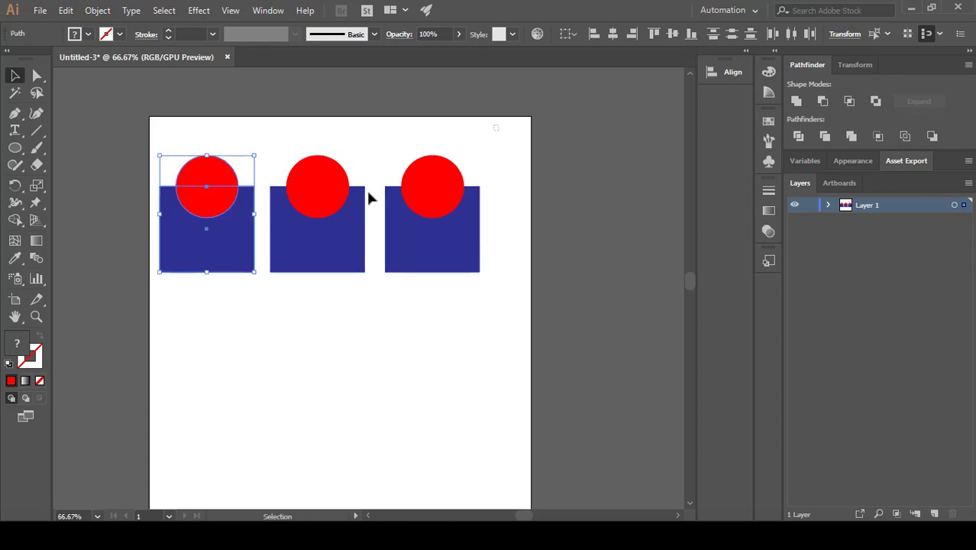
Step: Centre the row of three pairs across the artboard and copy it below as a second row
{"action": "left_click_drag", "start_coordinate": [497, 127], "coordinate": [149, 297]}
{"action": "left_click_drag", "start_coordinate": [342, 264], "coordinate": [378, 262]}
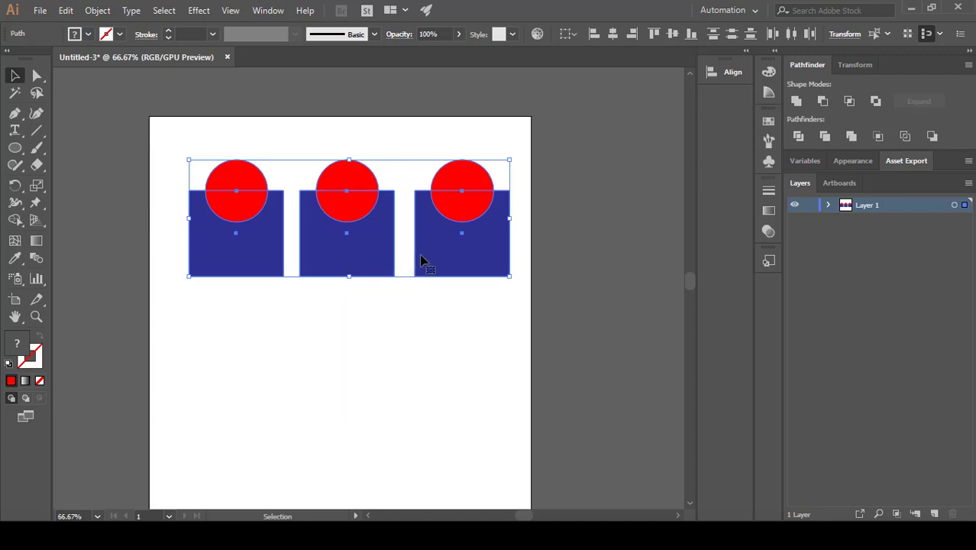
{"action": "left_click_drag", "start_coordinate": [444, 255], "coordinate": [447, 379]}
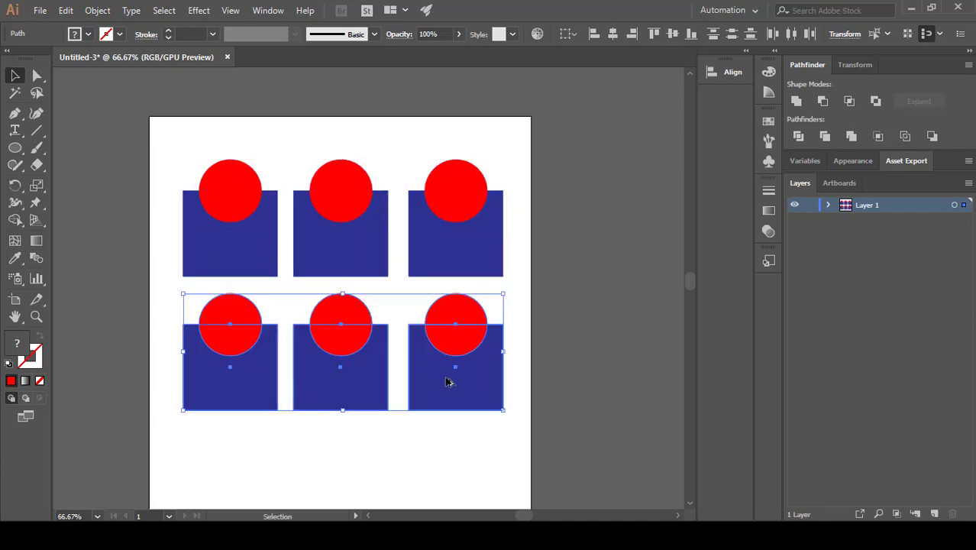
Step: Copy the second row of shapes below it to form a third row
{"action": "scroll", "coordinate": [447, 379], "scroll_direction": "down", "scroll_amount": 6}
{"action": "scroll", "coordinate": [442, 322], "scroll_direction": "up", "scroll_amount": 6}
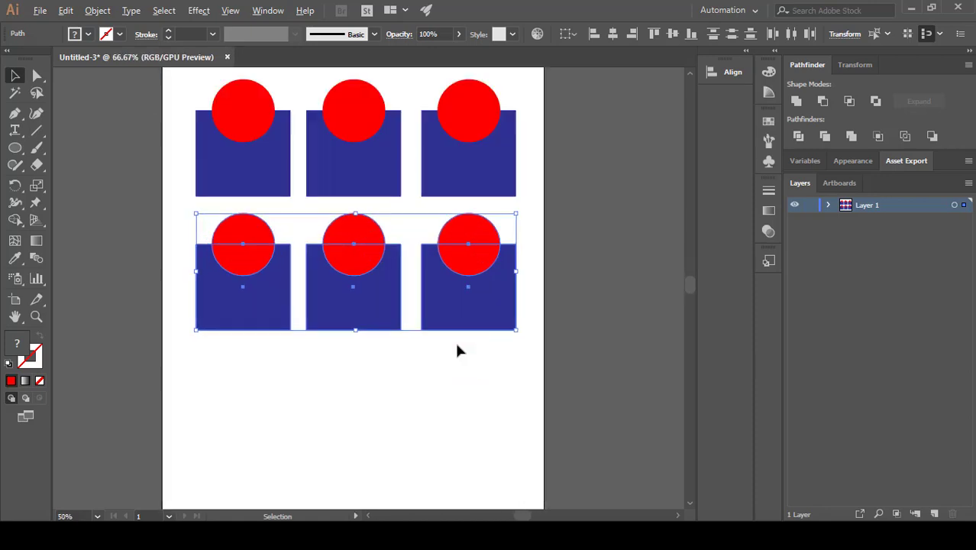
{"action": "left_click_drag", "start_coordinate": [457, 305], "coordinate": [461, 454]}
{"action": "left_click", "coordinate": [570, 337]}
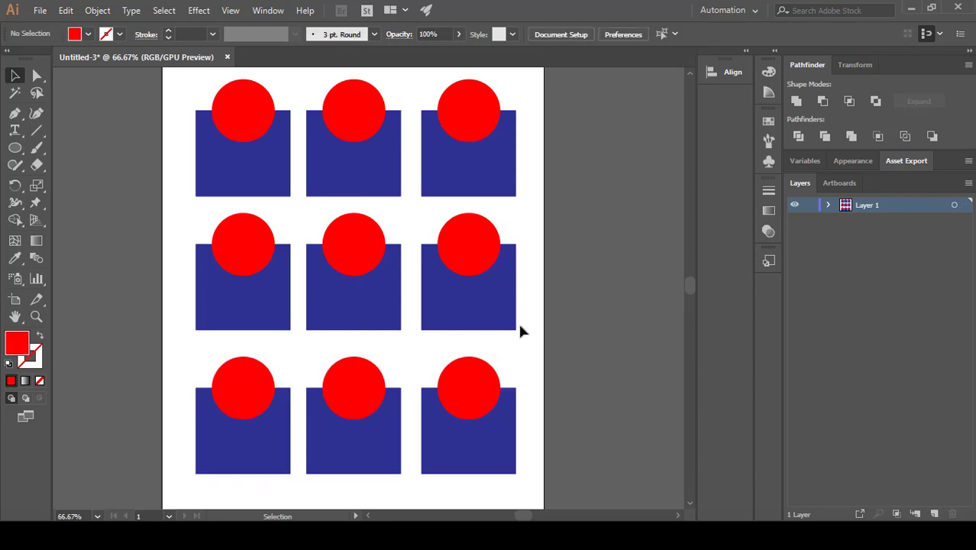
Step: Move the third and second rows downward to widen the gaps between the three rows
{"action": "scroll", "coordinate": [498, 311], "scroll_direction": "down", "scroll_amount": 1}
{"action": "scroll", "coordinate": [539, 321], "scroll_direction": "down", "scroll_amount": 1}
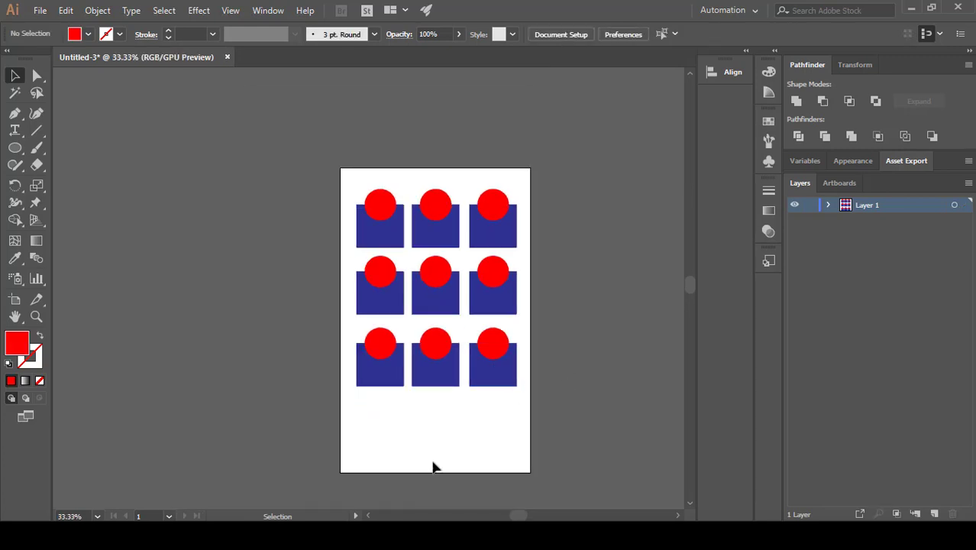
{"action": "left_click_drag", "start_coordinate": [578, 331], "coordinate": [341, 388]}
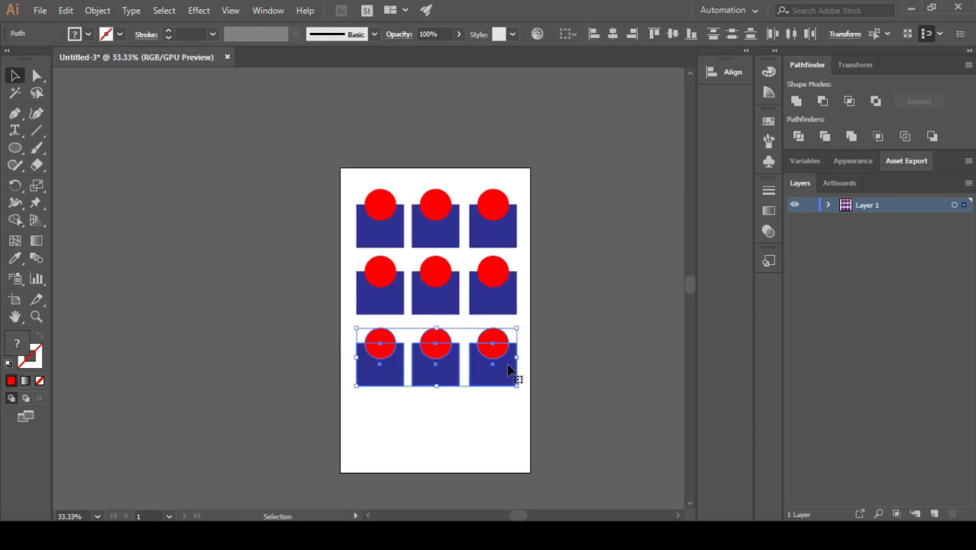
{"action": "left_click_drag", "start_coordinate": [510, 370], "coordinate": [487, 401]}
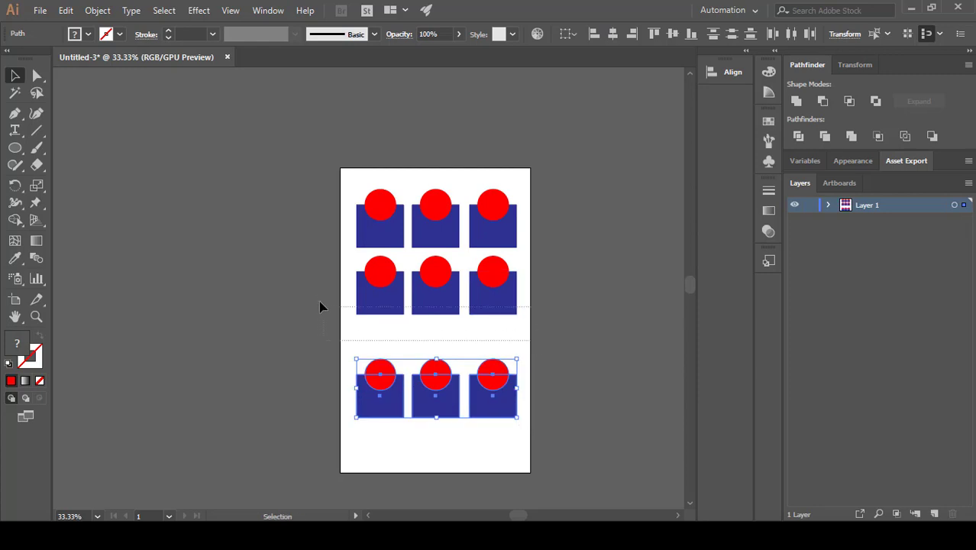
{"action": "left_click_drag", "start_coordinate": [334, 266], "coordinate": [493, 324]}
{"action": "left_click", "coordinate": [541, 324]}
{"action": "scroll", "coordinate": [511, 253], "scroll_direction": "up", "scroll_amount": 2}
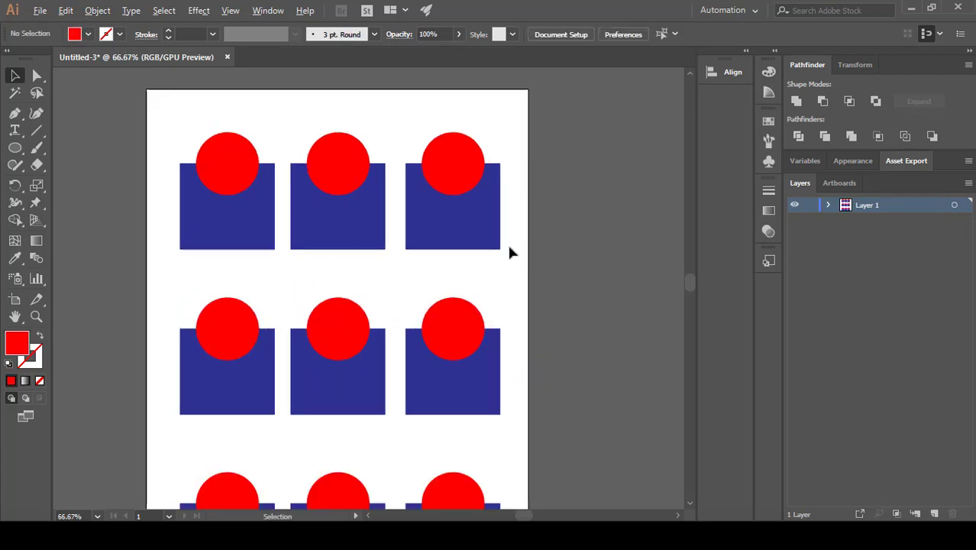
Step: Undock the Pathfinder panel and place it beside the shapes on the artboard
{"action": "left_click", "coordinate": [268, 10]}
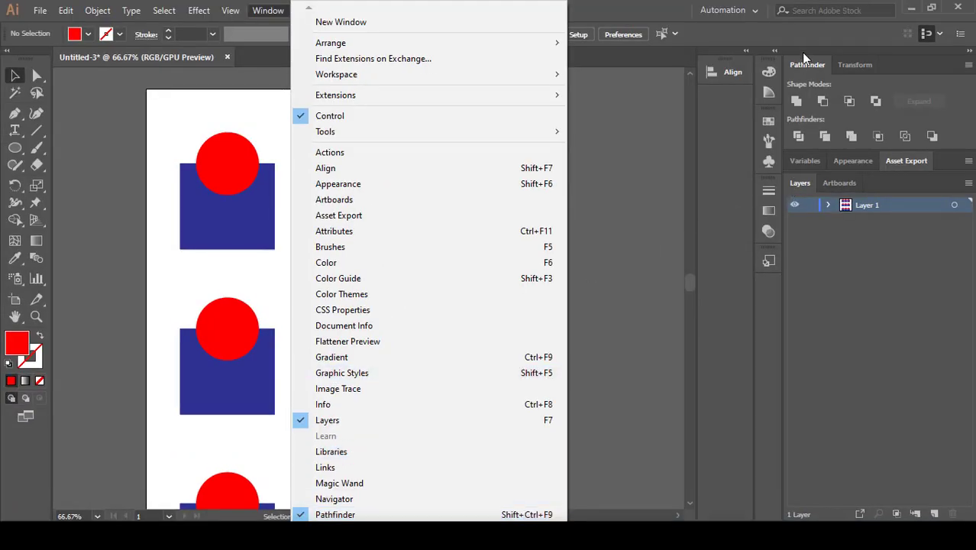
{"action": "left_click_drag", "start_coordinate": [803, 59], "coordinate": [506, 95]}
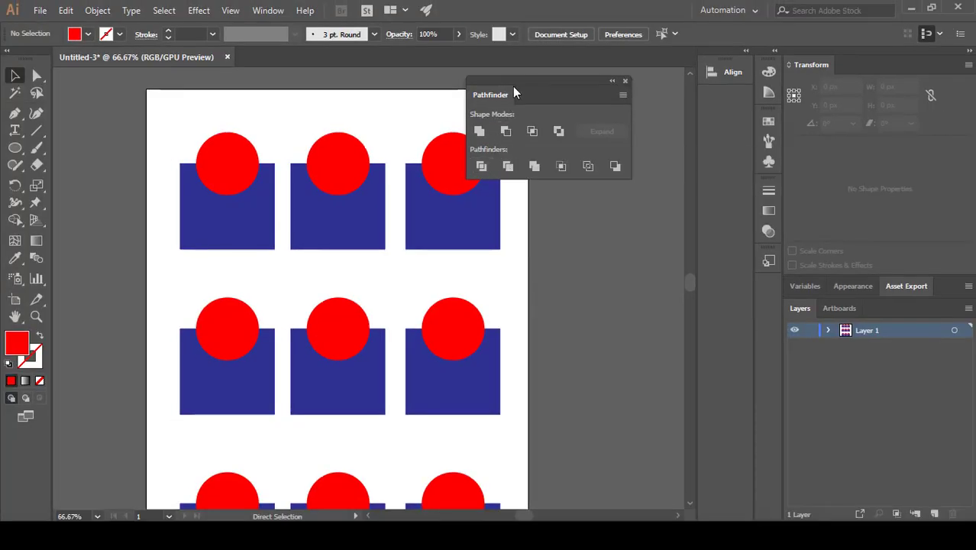
{"action": "left_click_drag", "start_coordinate": [539, 83], "coordinate": [593, 81]}
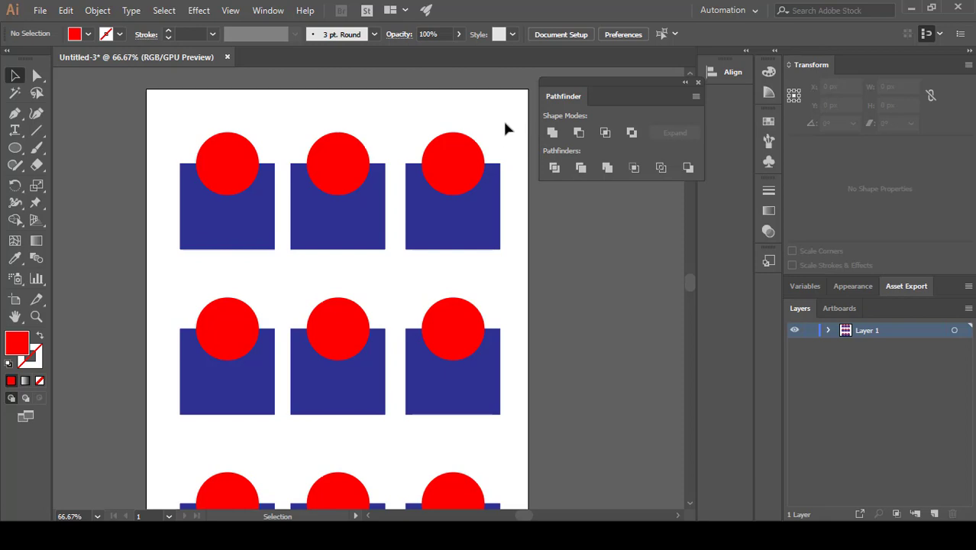
Step: Unite the upper-right circle and rectangle into one shape and fill it with bright green
{"action": "left_click_drag", "start_coordinate": [476, 156], "coordinate": [400, 260]}
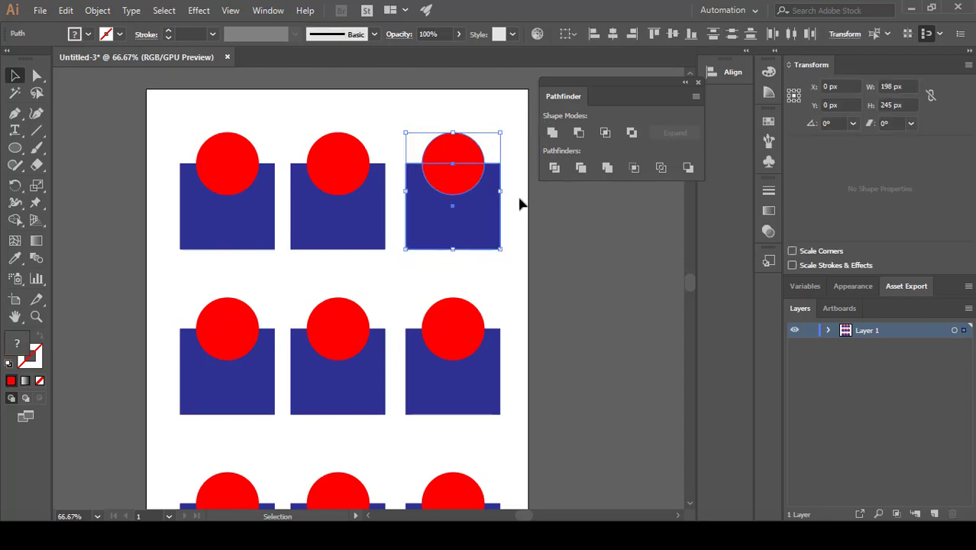
{"action": "left_click", "coordinate": [552, 133]}
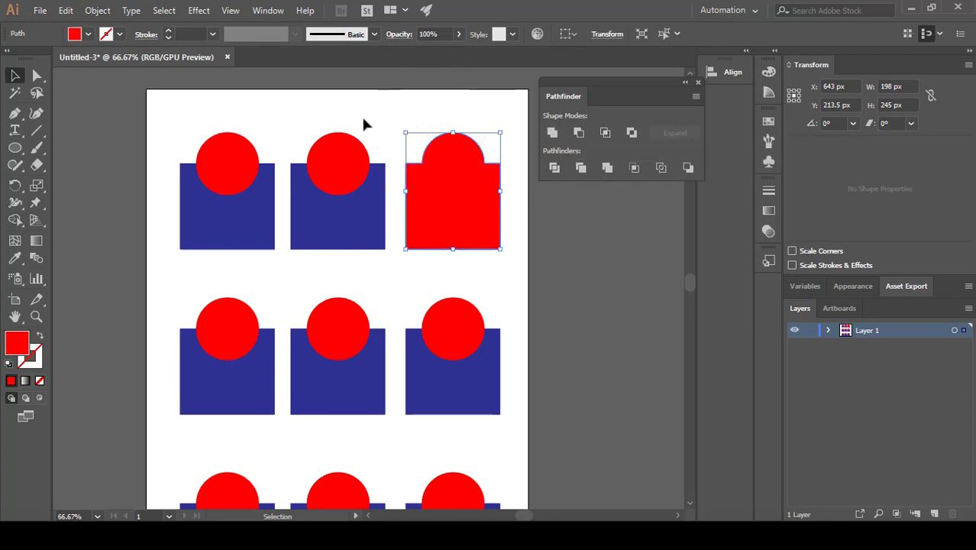
{"action": "left_click", "coordinate": [88, 35]}
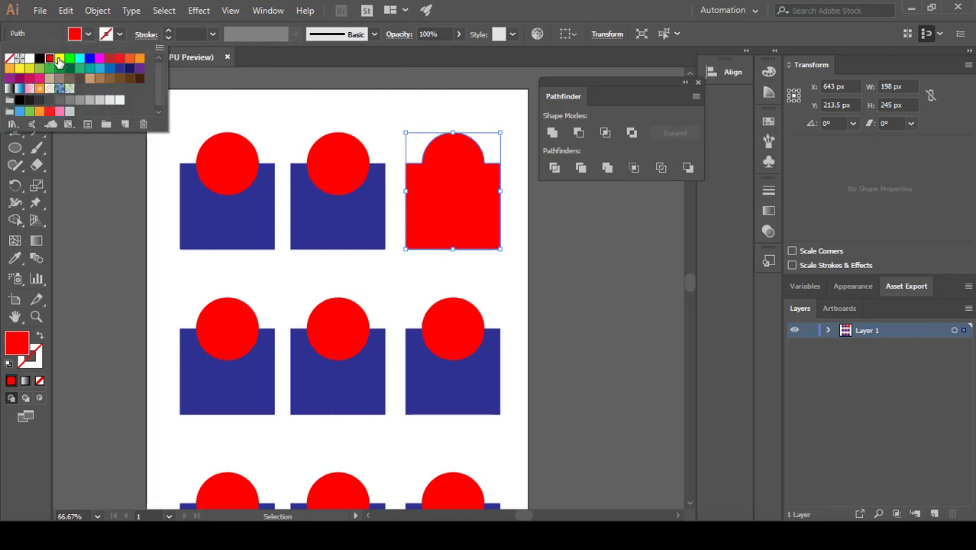
{"action": "left_click", "coordinate": [62, 59]}
{"action": "left_click", "coordinate": [69, 59]}
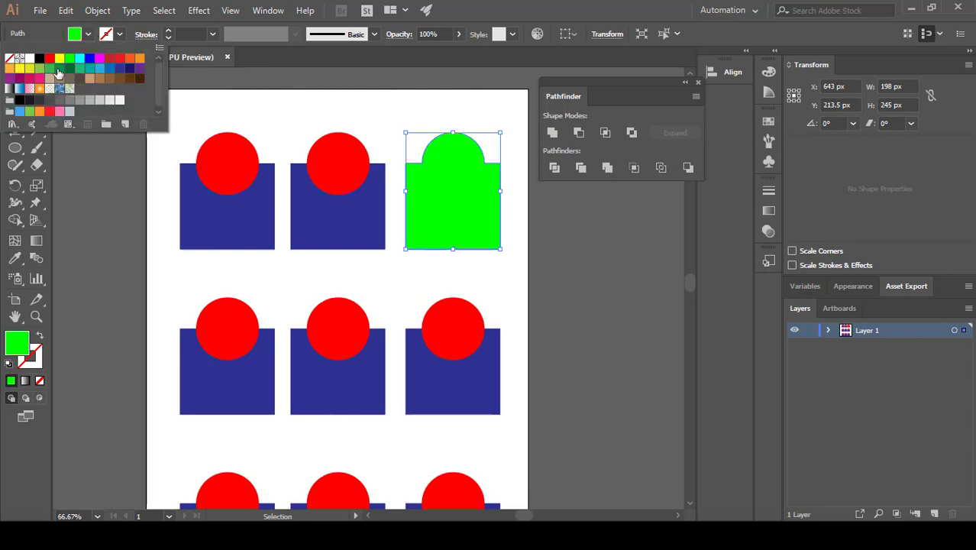
{"action": "key", "text": "Escape"}
Step: Undo the recolouring and the unite operation on the upper-right pair
{"action": "key", "text": "i"}
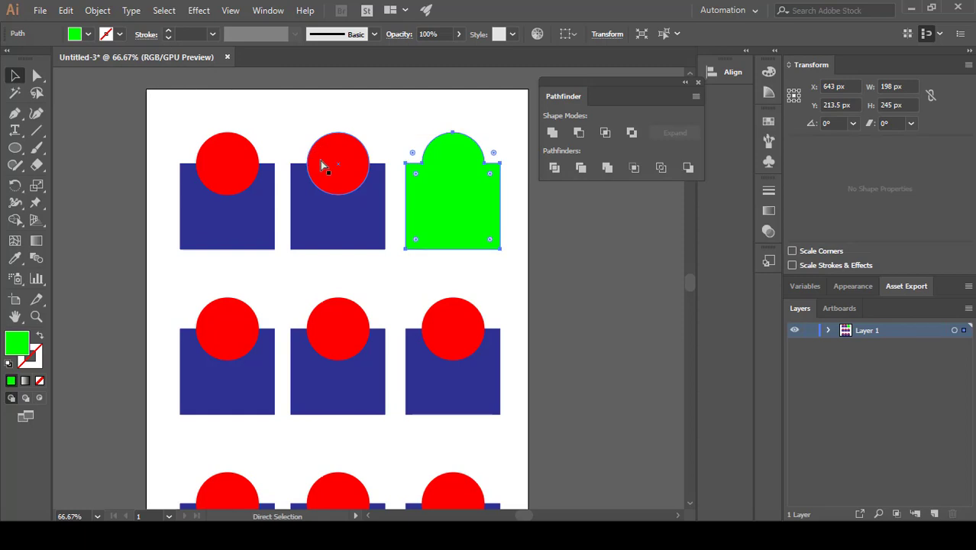
{"action": "left_click", "coordinate": [321, 160]}
{"action": "key", "text": "v"}
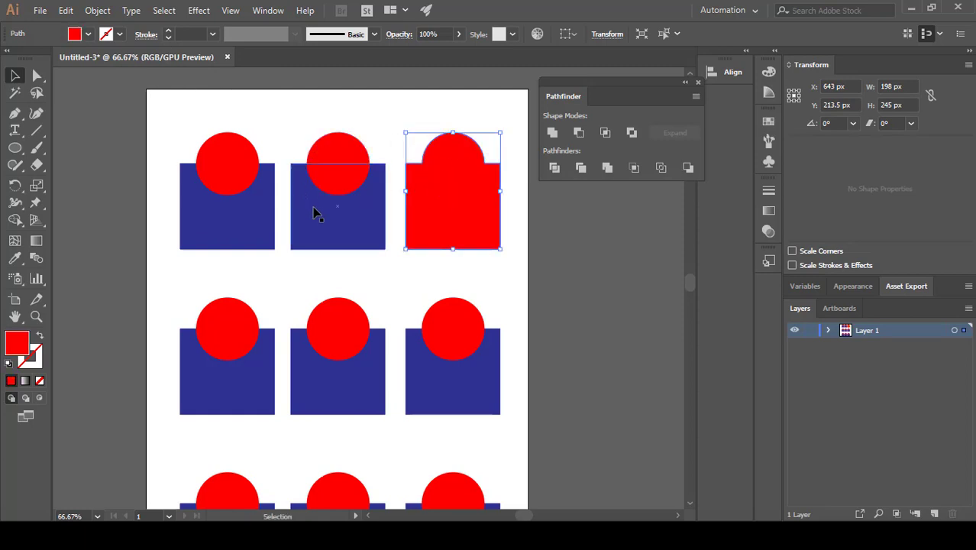
{"action": "key", "text": "ctrl+z"}
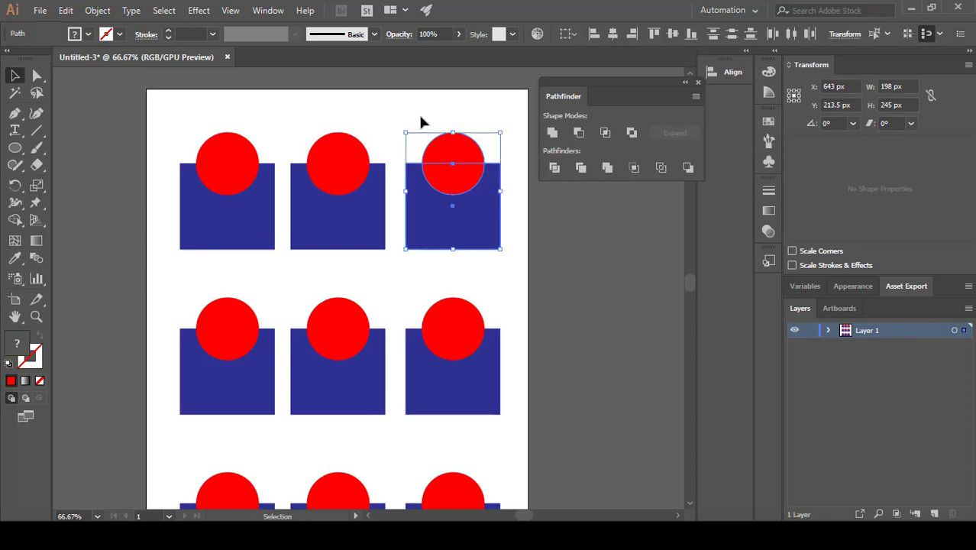
Step: Send the upper-right red circle to the back so that it sits behind its blue rectangle
{"action": "left_click", "coordinate": [420, 122]}
{"action": "left_click", "coordinate": [452, 161]}
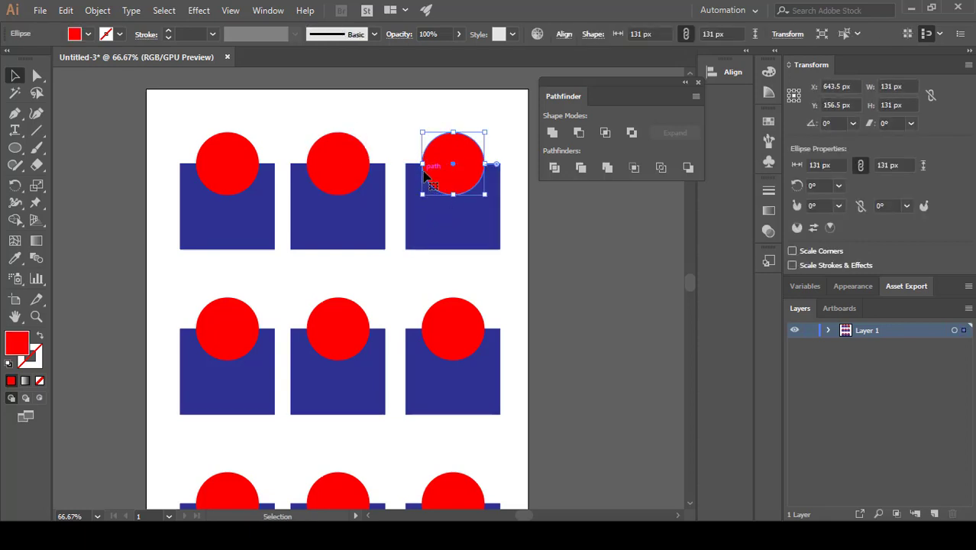
{"action": "left_click", "coordinate": [497, 112]}
{"action": "left_click_drag", "start_coordinate": [498, 114], "coordinate": [412, 214]}
{"action": "left_click", "coordinate": [393, 125]}
{"action": "left_click", "coordinate": [447, 156]}
{"action": "right_click", "coordinate": [455, 155]}
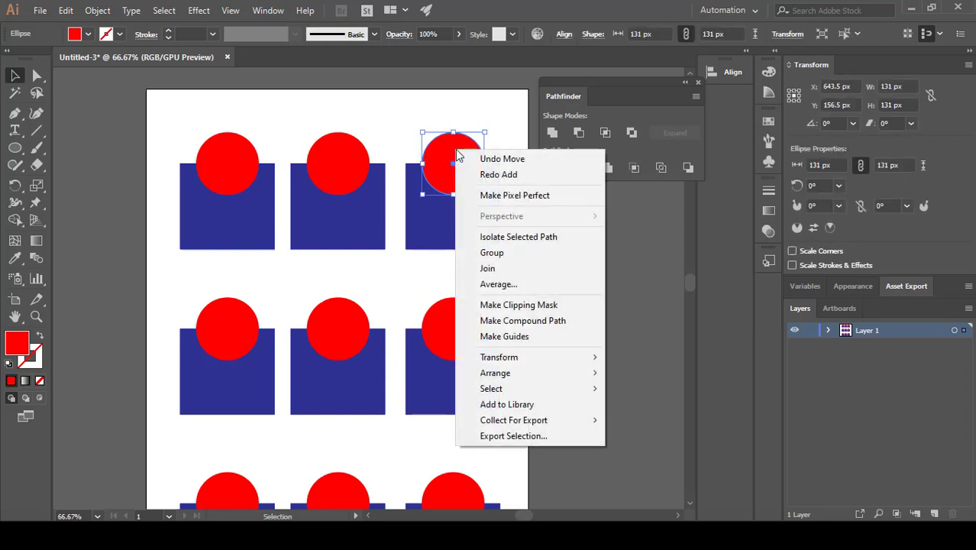
{"action": "mouse_move", "coordinate": [519, 374]}
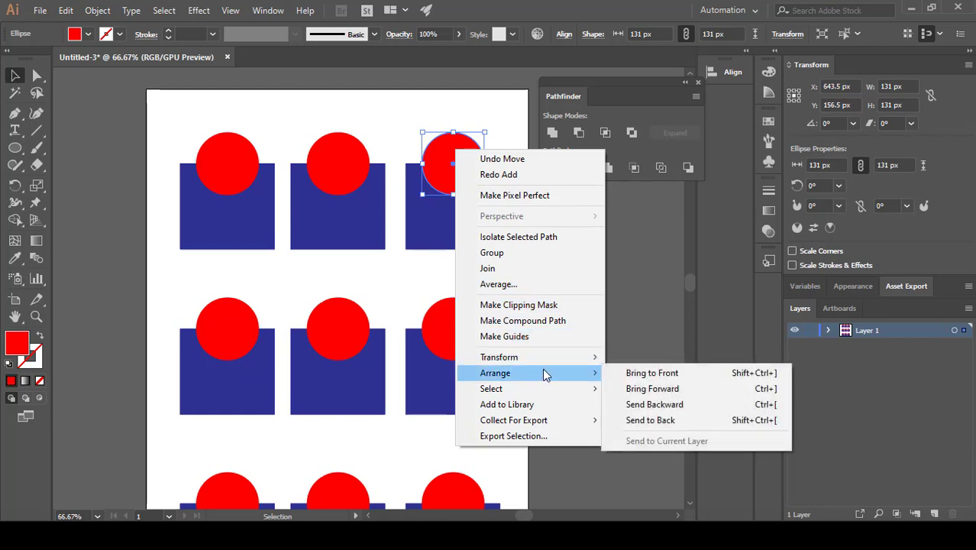
{"action": "left_click", "coordinate": [669, 426]}
{"action": "left_click", "coordinate": [430, 94]}
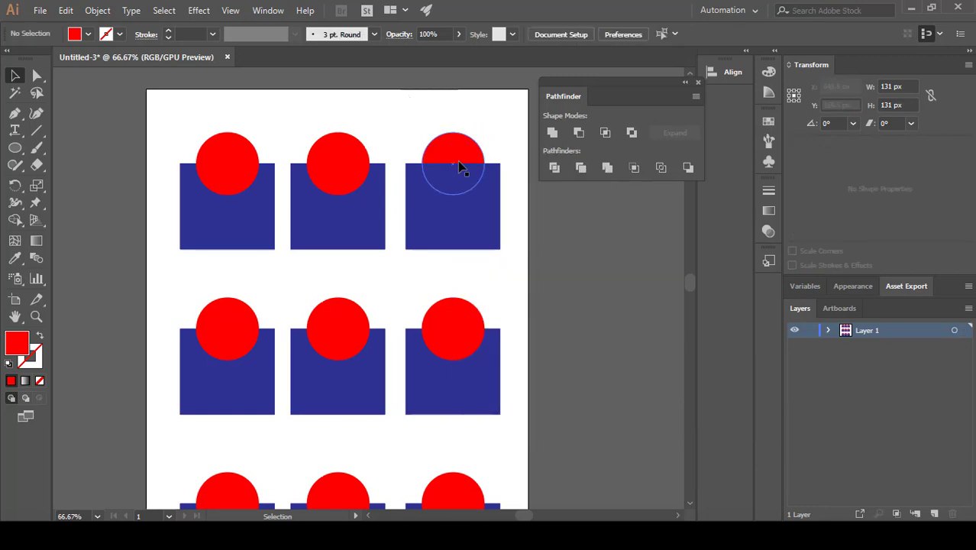
Step: Unite the upper-right circle and rectangle into one shape that takes the blue fill of the front rectangle
{"action": "left_click", "coordinate": [464, 200]}
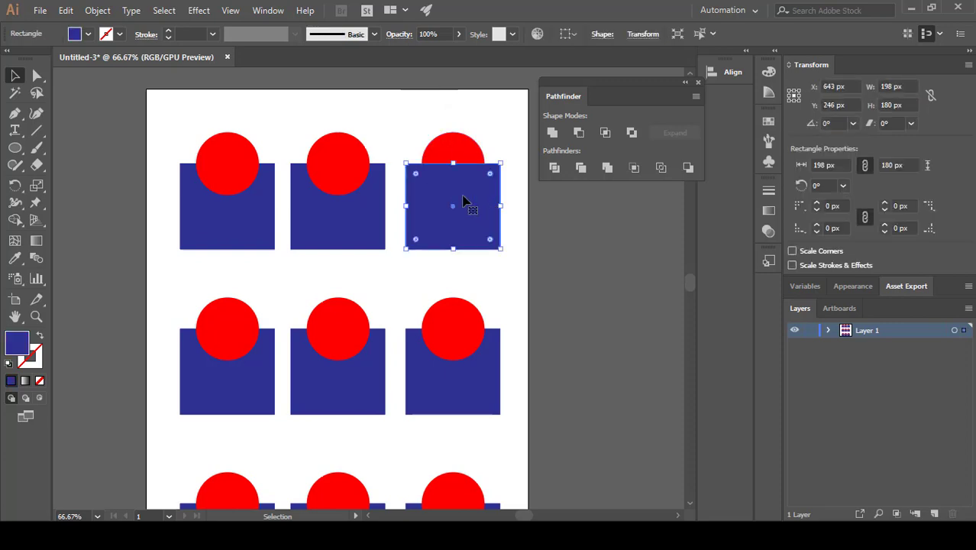
{"action": "left_click", "coordinate": [473, 108]}
{"action": "left_click_drag", "start_coordinate": [505, 115], "coordinate": [427, 214]}
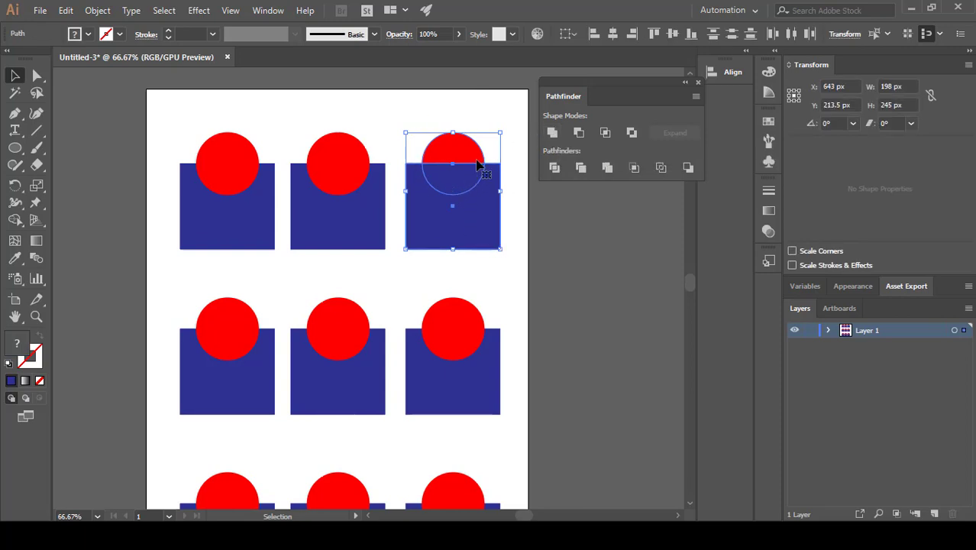
{"action": "left_click", "coordinate": [553, 134]}
{"action": "left_click", "coordinate": [409, 126]}
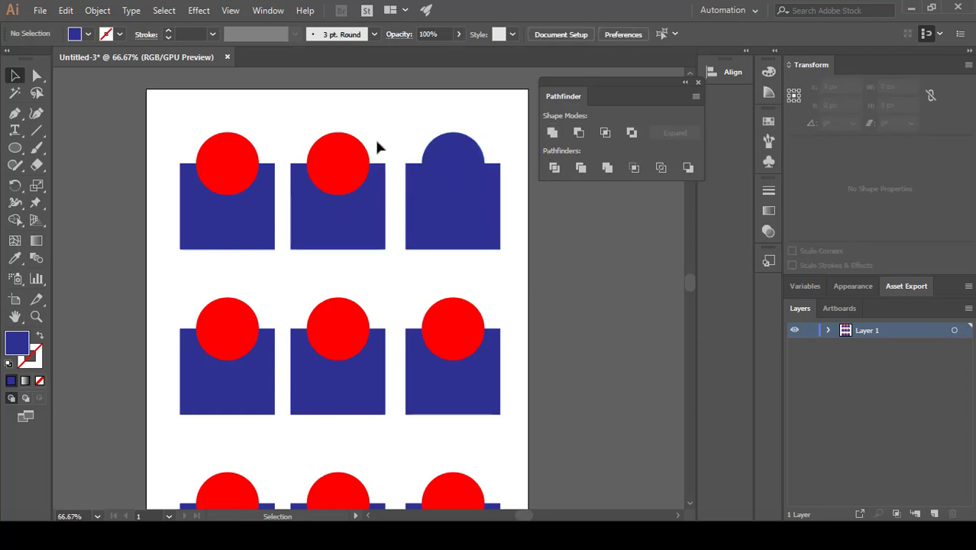
Step: Try Unite on the upper-middle pair, undo back past the upper-right unite, and reapply Unite to the upper-right pair
{"action": "left_click_drag", "start_coordinate": [337, 189], "coordinate": [333, 223]}
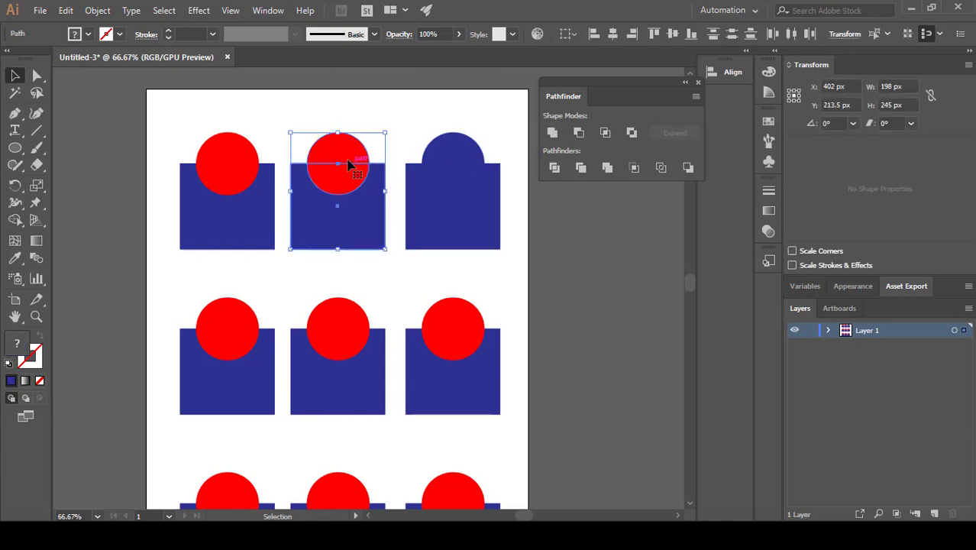
{"action": "left_click", "coordinate": [552, 134]}
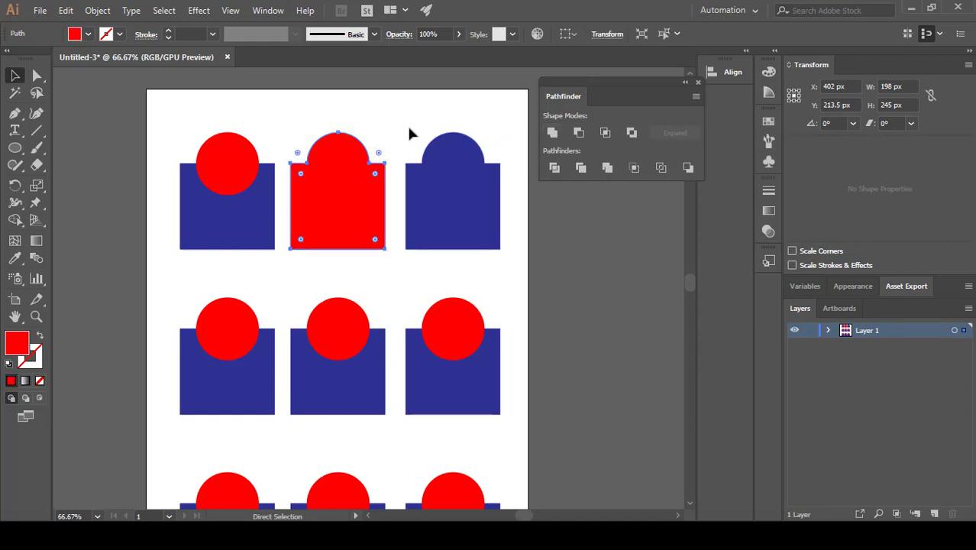
{"action": "key", "text": "ctrl+z"}
{"action": "key", "text": "ctrl+z"}
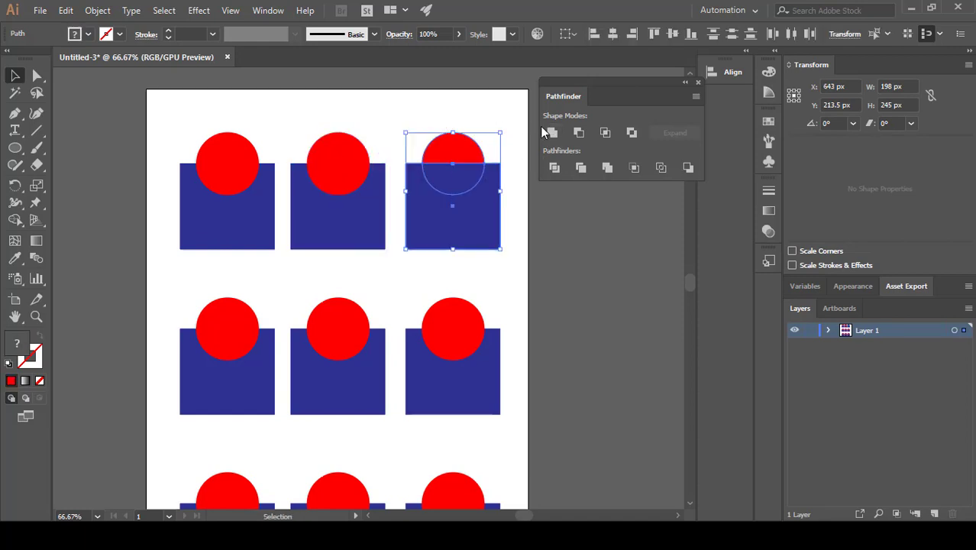
{"action": "left_click", "coordinate": [551, 132]}
{"action": "left_click", "coordinate": [381, 102]}
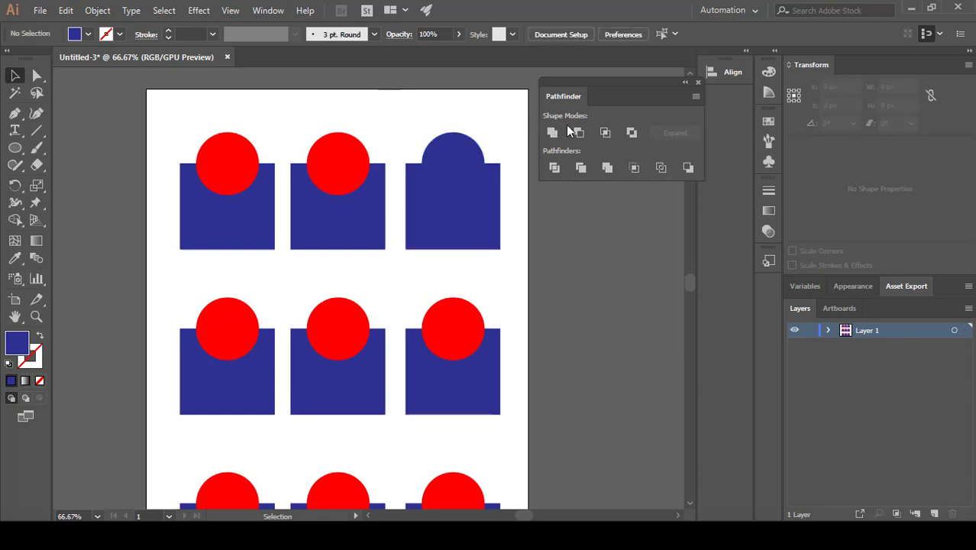
Step: Apply Minus Front to the upper-middle pair to cut the circle out of the blue rectangle
{"action": "left_click_drag", "start_coordinate": [367, 111], "coordinate": [314, 246]}
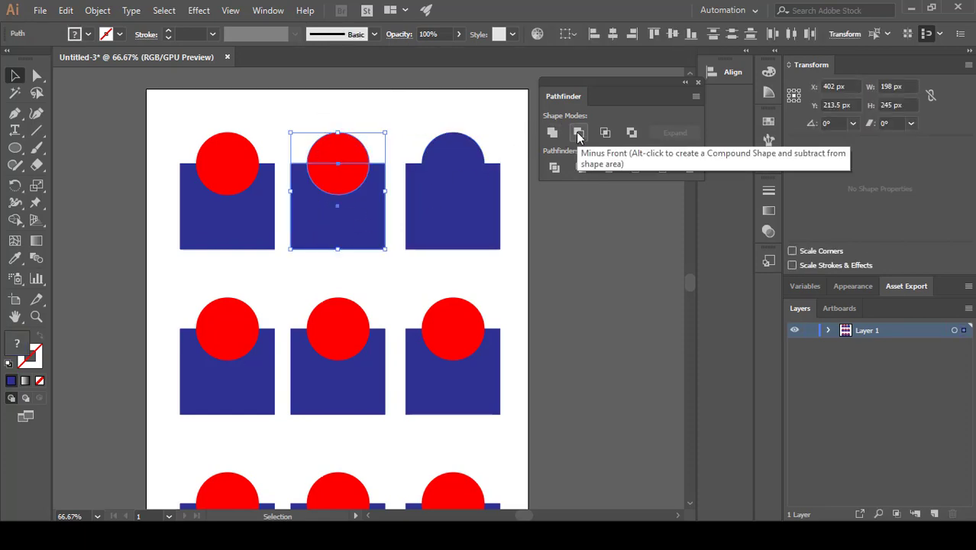
{"action": "left_click", "coordinate": [338, 108]}
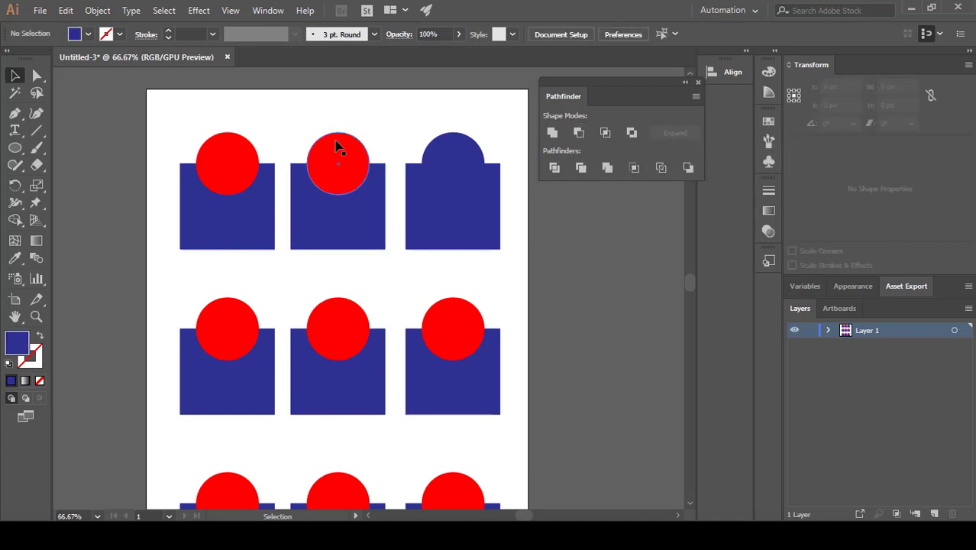
{"action": "left_click", "coordinate": [338, 225]}
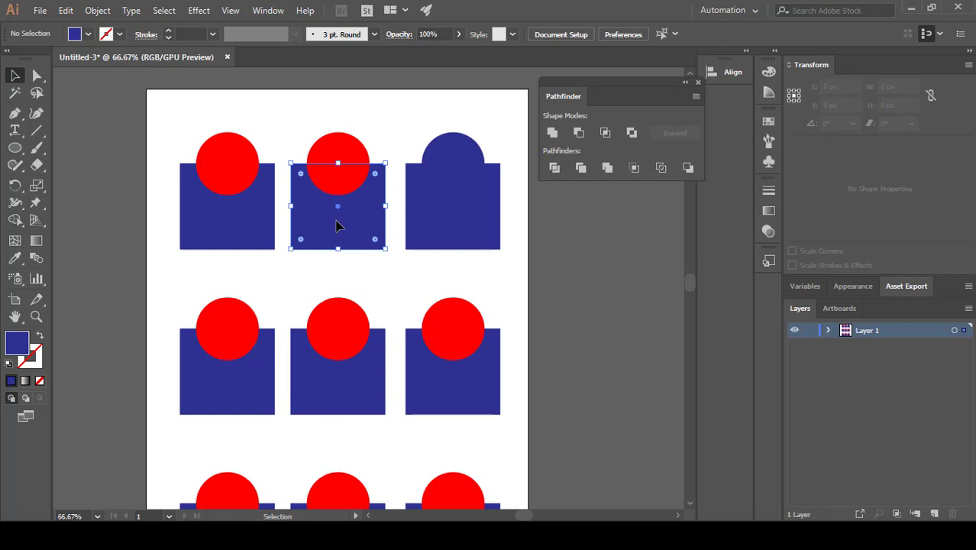
{"action": "left_click", "coordinate": [364, 135]}
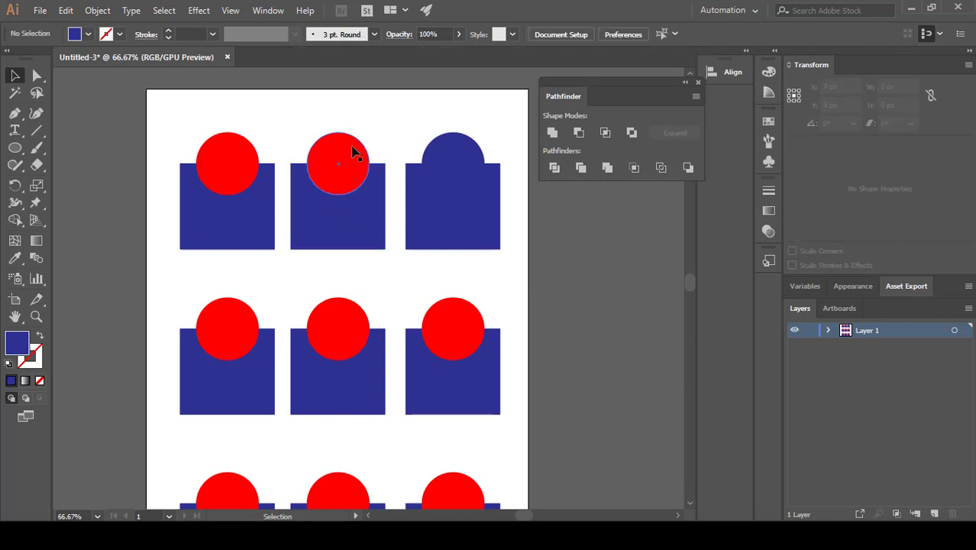
{"action": "left_click", "coordinate": [346, 212]}
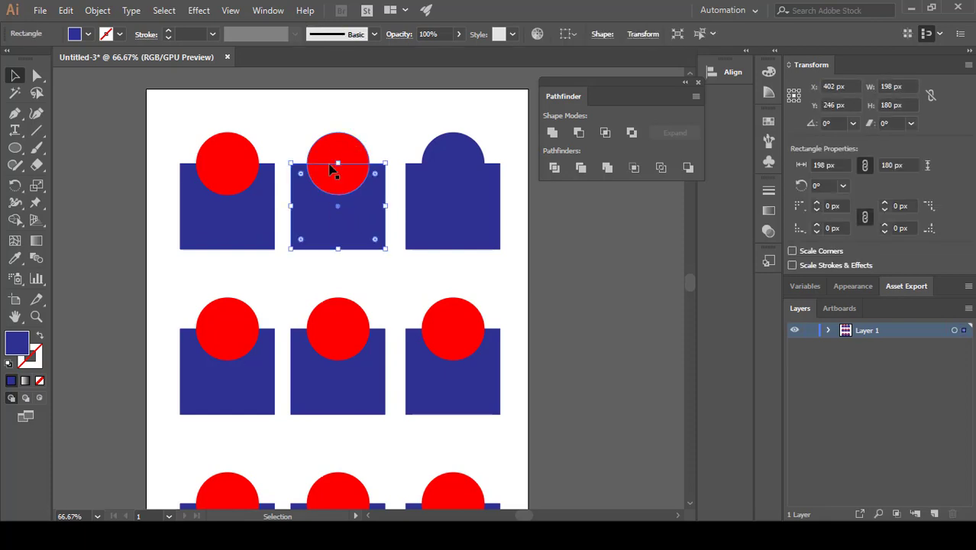
{"action": "left_click_drag", "start_coordinate": [374, 102], "coordinate": [306, 238]}
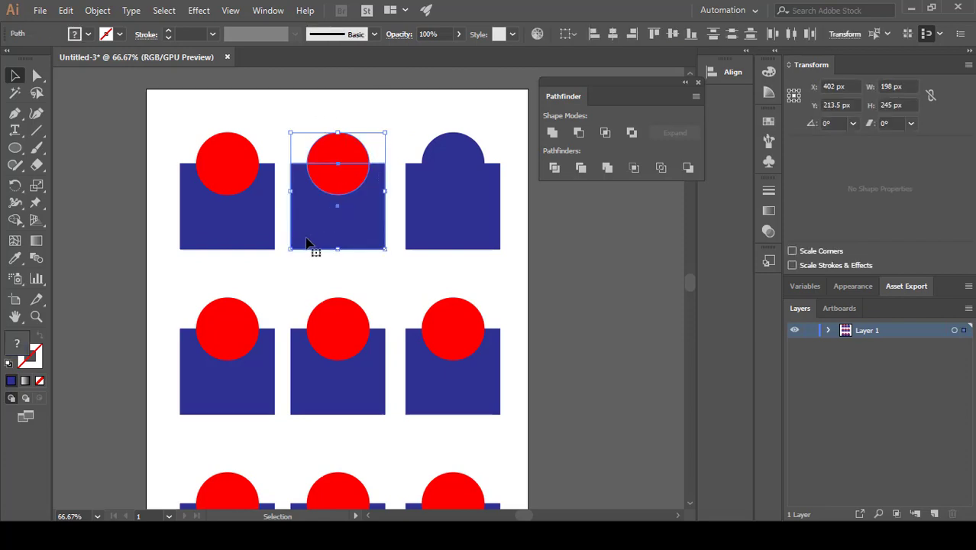
{"action": "left_click", "coordinate": [579, 133]}
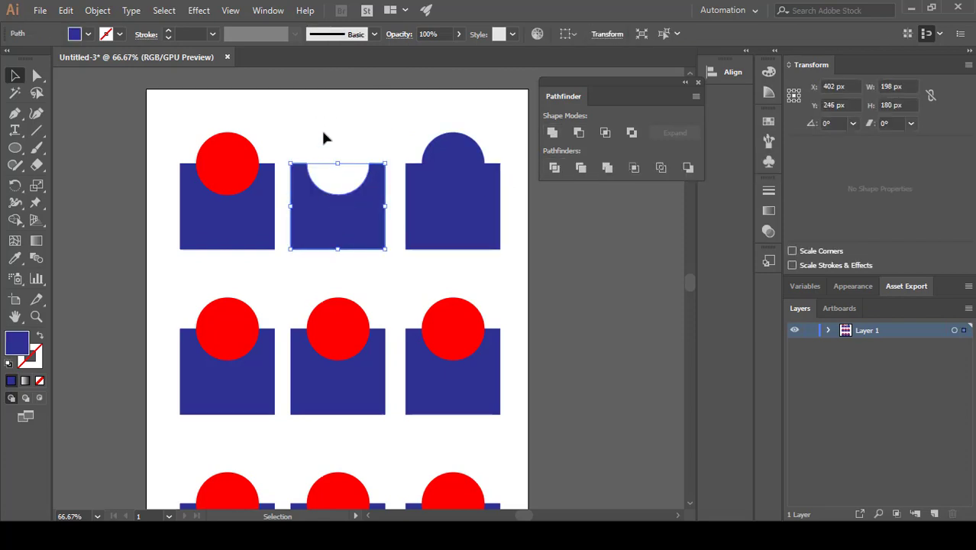
{"action": "left_click", "coordinate": [344, 191]}
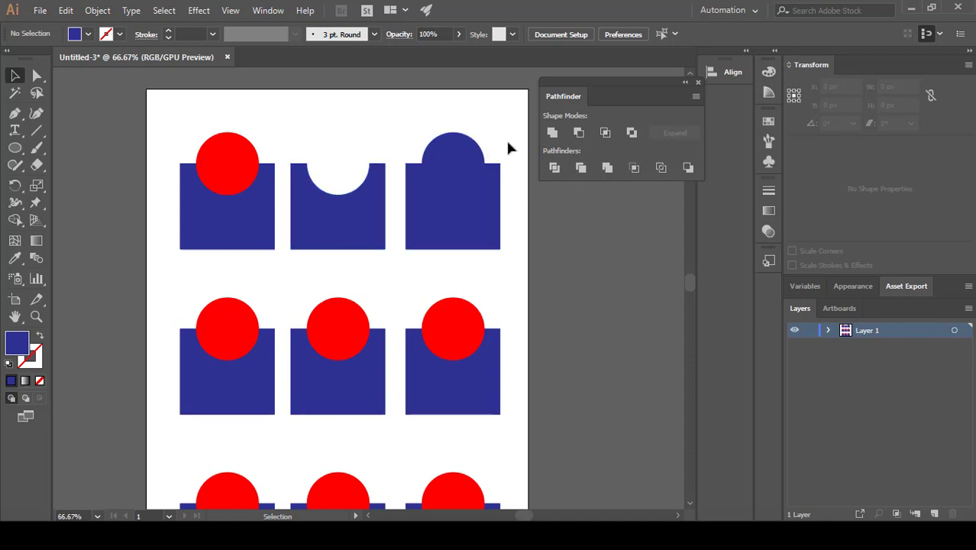
Step: Intersect the upper-left circle and rectangle, and nudge the remaining red half circle slightly
{"action": "left_click_drag", "start_coordinate": [184, 220], "coordinate": [183, 221]}
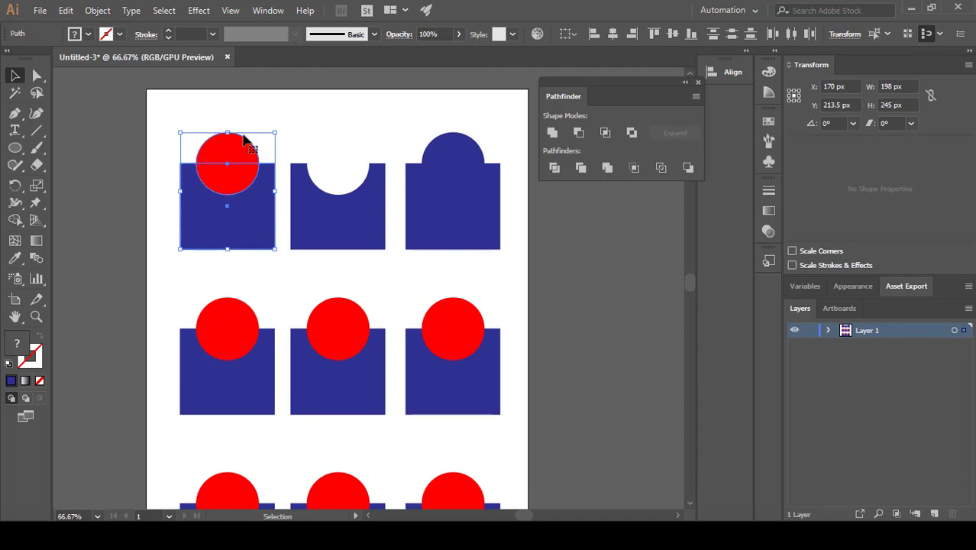
{"action": "left_click", "coordinate": [605, 133]}
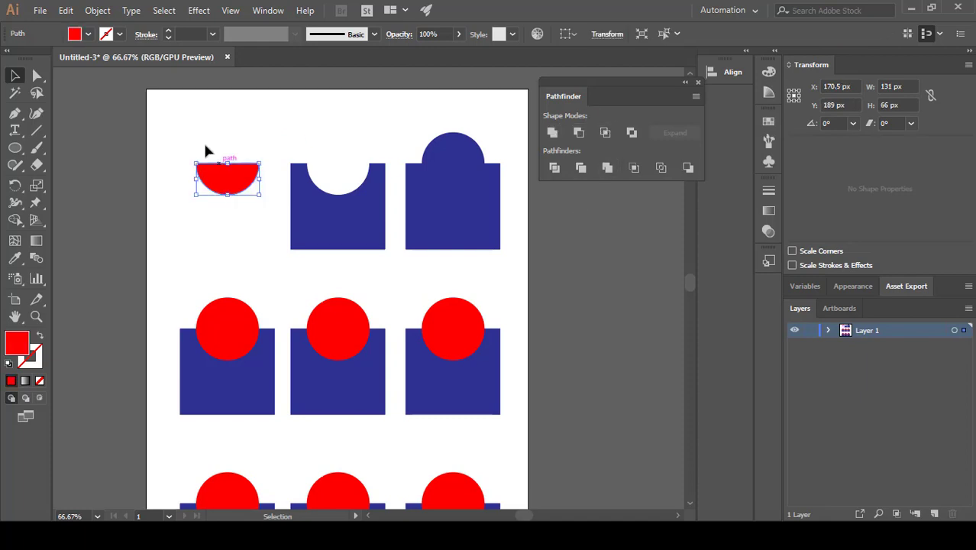
{"action": "left_click", "coordinate": [157, 176]}
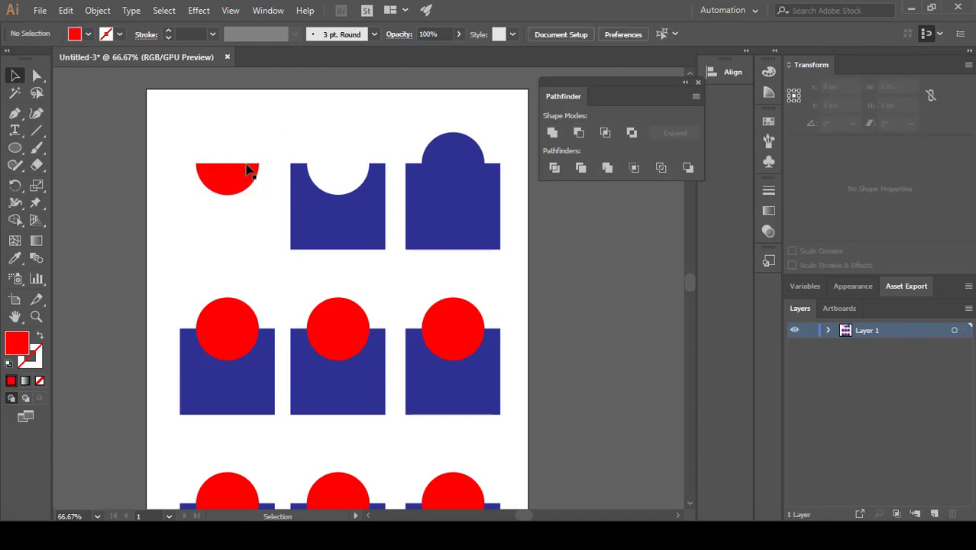
{"action": "left_click_drag", "start_coordinate": [224, 178], "coordinate": [221, 179]}
Step: Apply Exclude to the circle and rectangle at the right end of the second row
{"action": "left_click", "coordinate": [507, 310]}
{"action": "left_click_drag", "start_coordinate": [440, 374], "coordinate": [440, 376]}
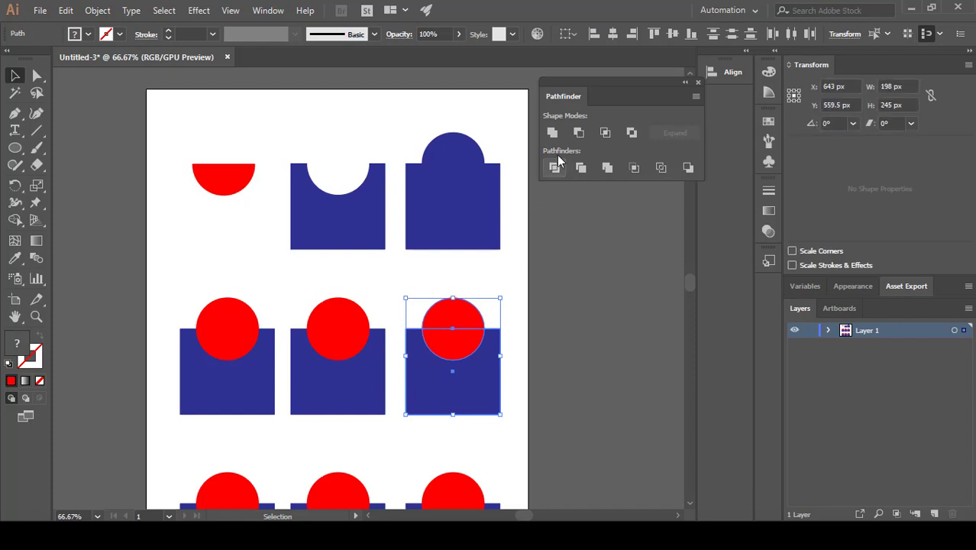
{"action": "left_click", "coordinate": [631, 132]}
{"action": "left_click", "coordinate": [365, 282]}
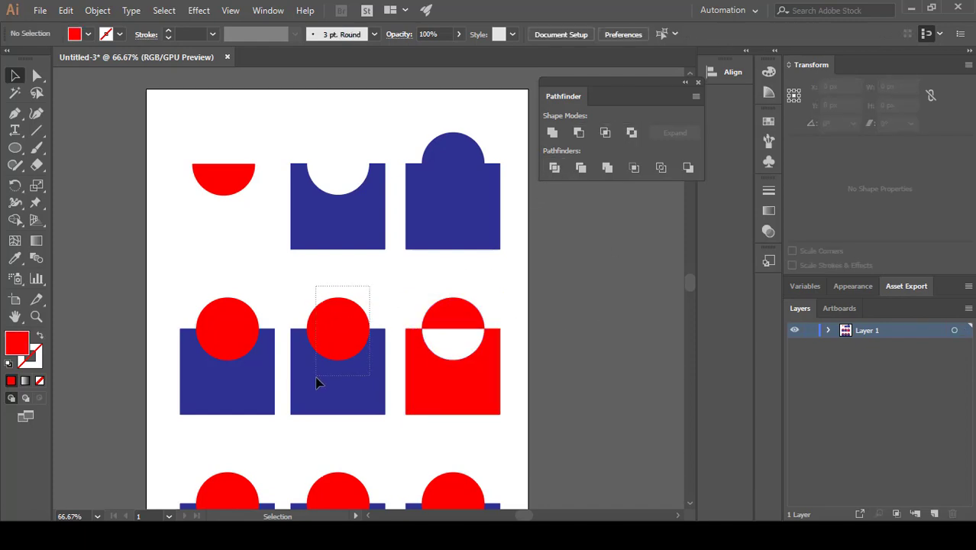
Step: Divide the circle and rectangle in the middle of the second row
{"action": "left_click_drag", "start_coordinate": [316, 377], "coordinate": [316, 378]}
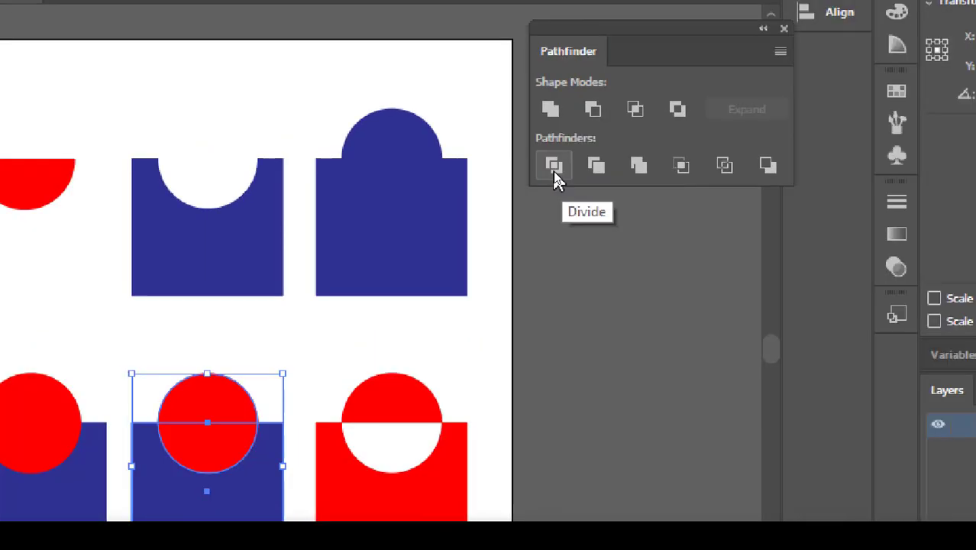
{"action": "left_click", "coordinate": [352, 282]}
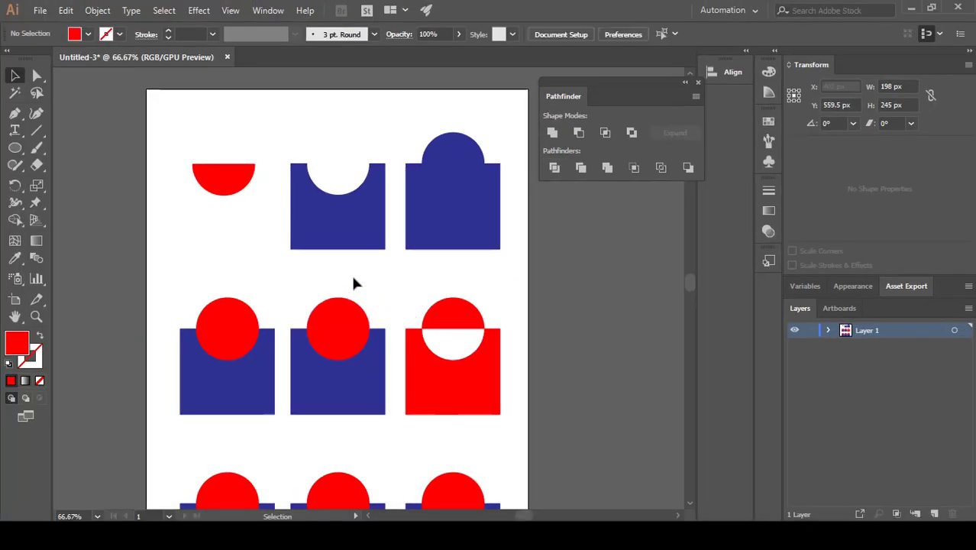
{"action": "left_click_drag", "start_coordinate": [353, 283], "coordinate": [330, 374]}
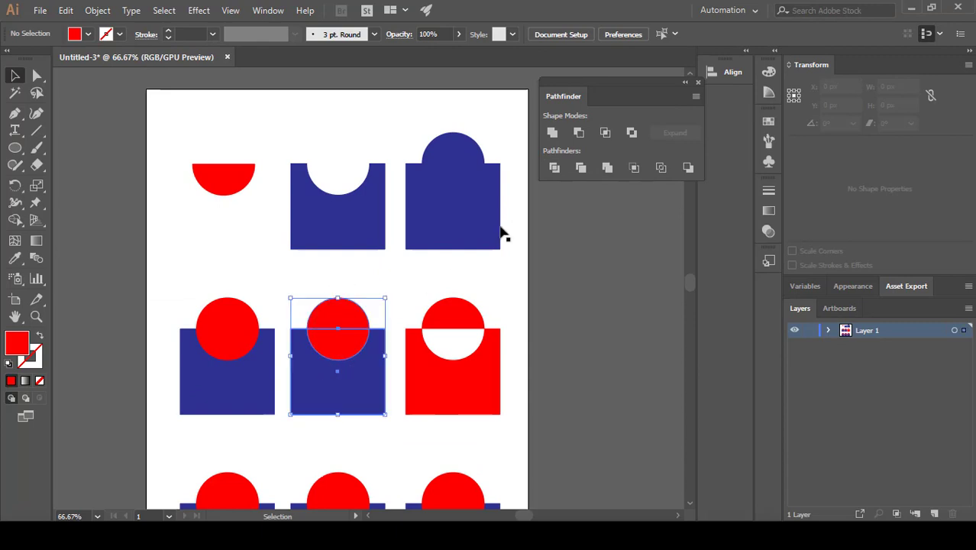
{"action": "left_click", "coordinate": [556, 169]}
{"action": "left_click", "coordinate": [305, 289]}
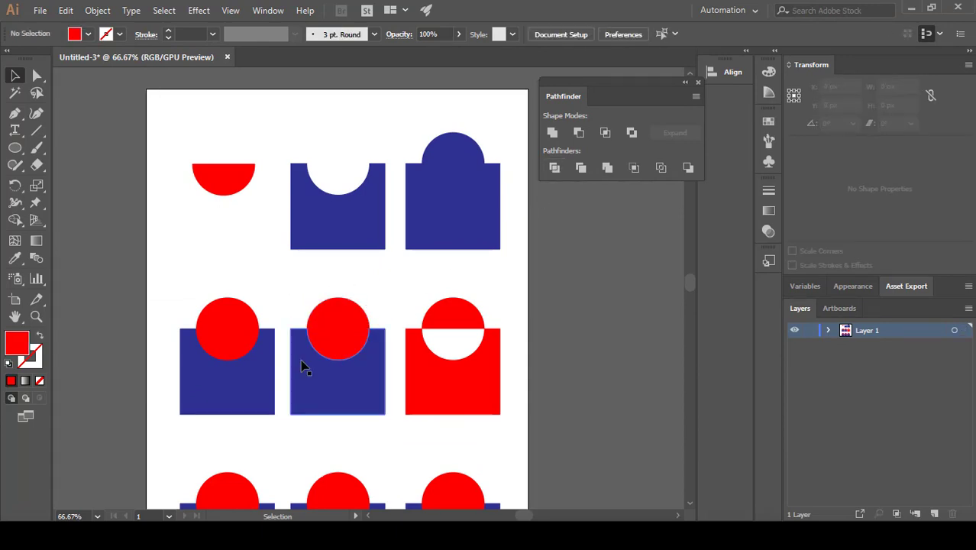
Step: Isolate the divided group and pull its two half circles and notched rectangle apart
{"action": "left_click", "coordinate": [327, 315]}
{"action": "double_click", "coordinate": [343, 320]}
{"action": "left_click_drag", "start_coordinate": [343, 321], "coordinate": [233, 262]}
{"action": "left_click_drag", "start_coordinate": [344, 346], "coordinate": [353, 294]}
{"action": "left_click", "coordinate": [326, 391]}
{"action": "left_click_drag", "start_coordinate": [326, 391], "coordinate": [331, 410]}
Step: Move the two red half circles back over the notched rectangle and exit the isolated group
{"action": "left_click_drag", "start_coordinate": [233, 259], "coordinate": [344, 328]}
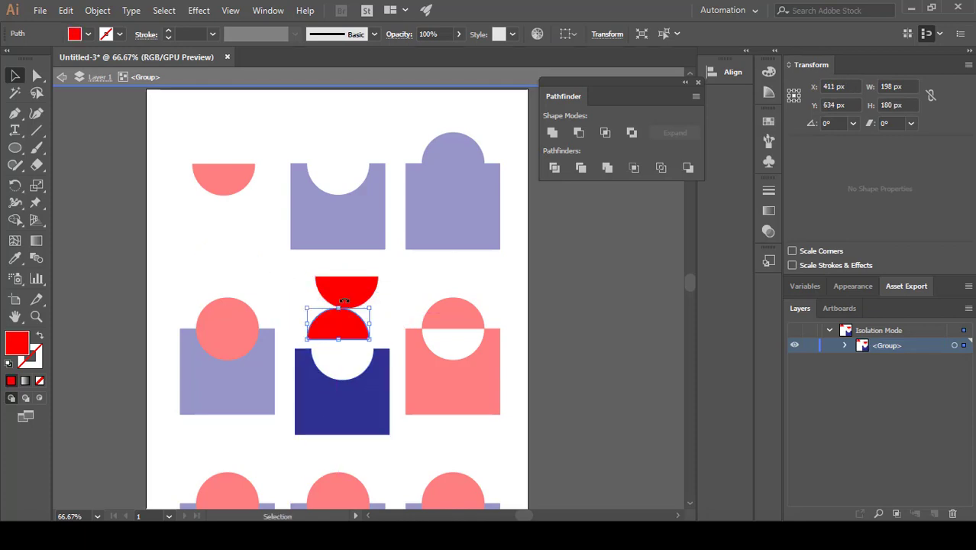
{"action": "left_click_drag", "start_coordinate": [351, 284], "coordinate": [361, 355]}
{"action": "left_click", "coordinate": [354, 296]}
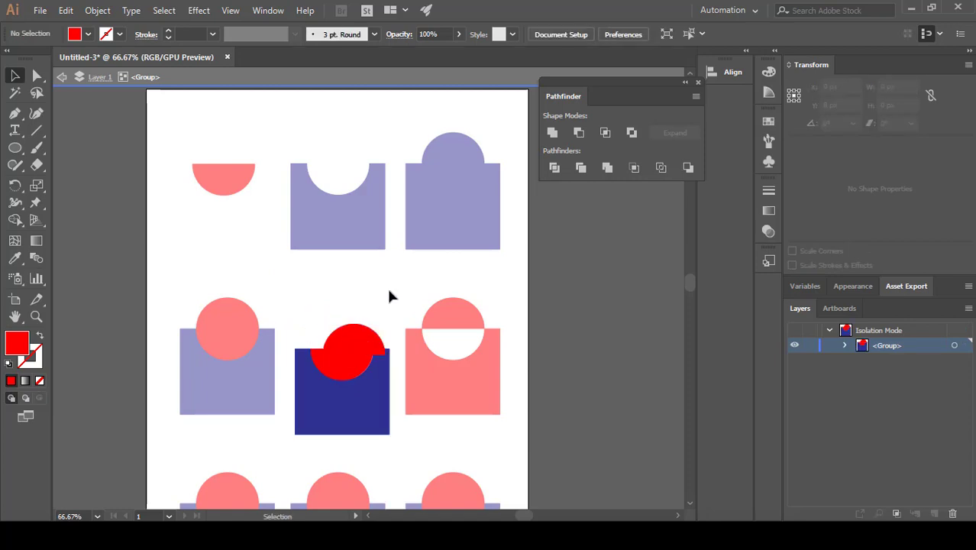
{"action": "double_click", "coordinate": [284, 287]}
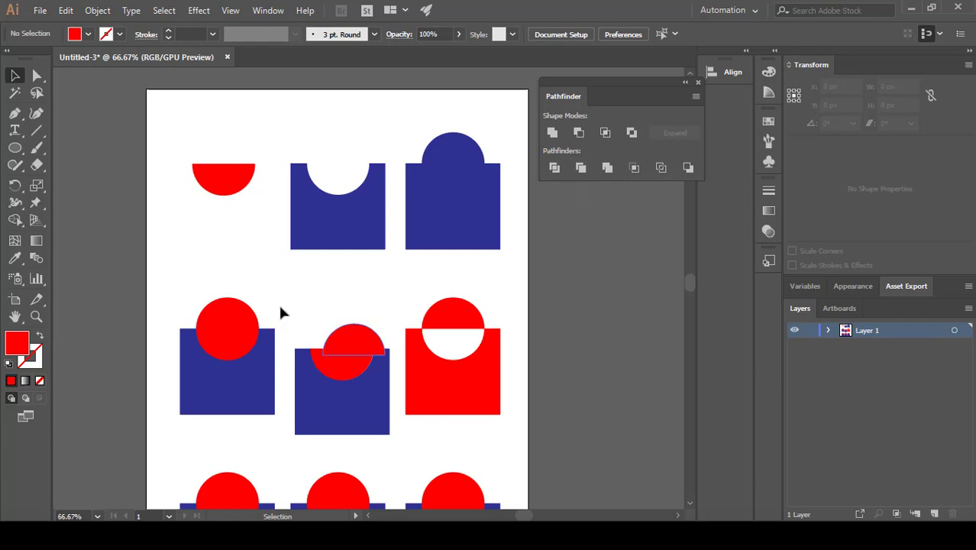
Step: Trim the circle and rectangle at the left of the second row, and shift this group and the divided centre group slightly upward
{"action": "left_click_drag", "start_coordinate": [229, 317], "coordinate": [225, 282]}
{"action": "left_click", "coordinate": [424, 277]}
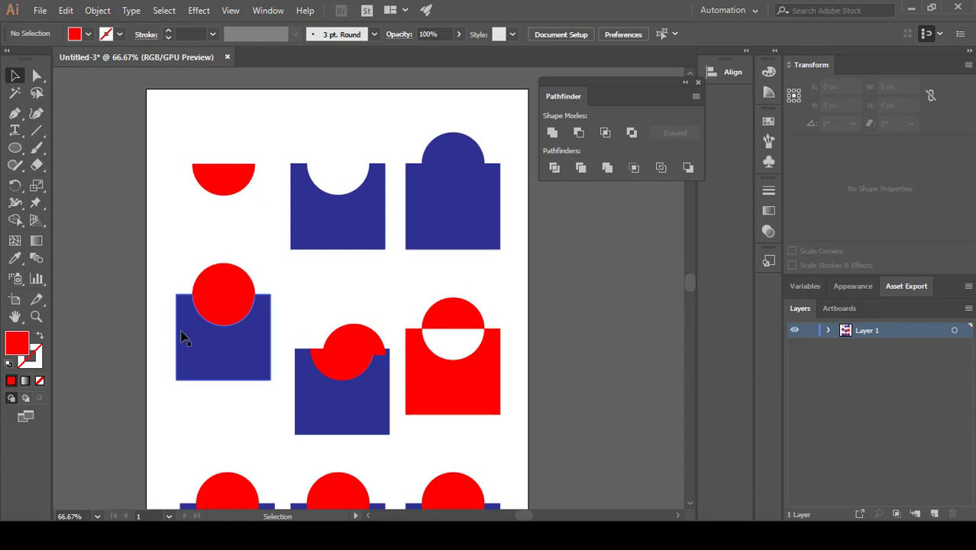
{"action": "mouse_move", "coordinate": [345, 356]}
{"action": "left_mouse_down"}
{"action": "mouse_move", "coordinate": [329, 342]}
{"action": "mouse_move", "coordinate": [348, 312]}
{"action": "mouse_move", "coordinate": [331, 334]}
{"action": "mouse_move", "coordinate": [340, 351]}
{"action": "left_mouse_up"}
{"action": "left_click", "coordinate": [227, 293]}
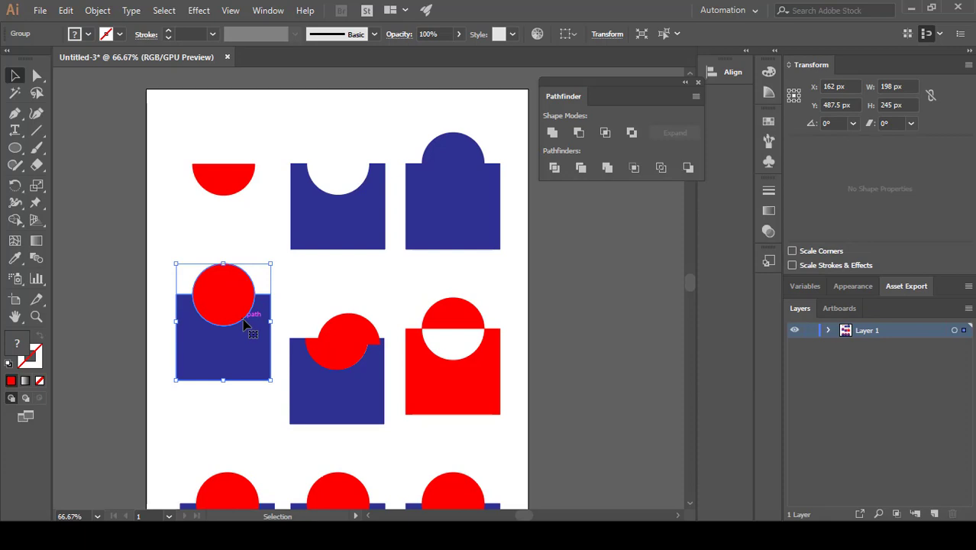
{"action": "left_click_drag", "start_coordinate": [243, 242], "coordinate": [203, 373]}
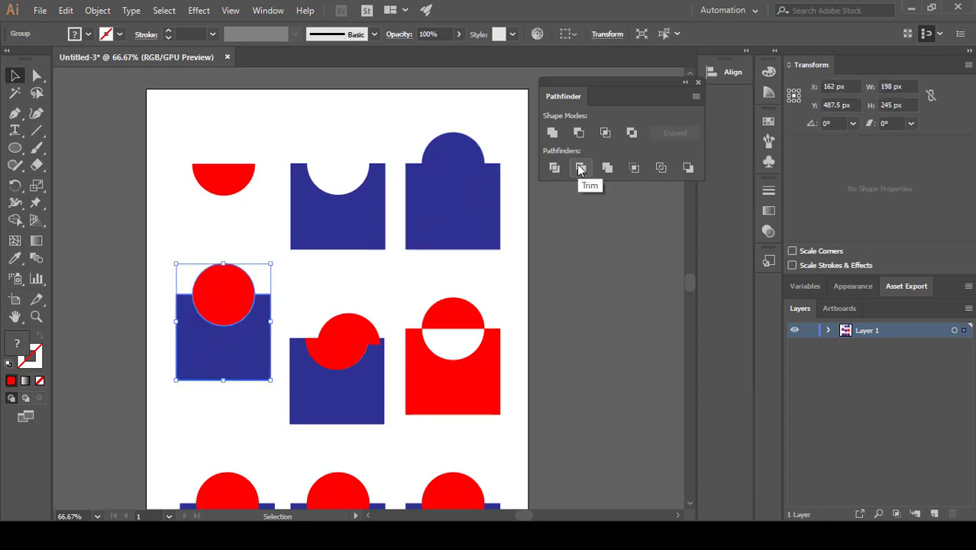
Step: Isolate the trimmed group and separate its pieces, moving the red circle up and the notched blue rectangle down
{"action": "double_click", "coordinate": [230, 279]}
{"action": "left_click_drag", "start_coordinate": [229, 279], "coordinate": [226, 236]}
{"action": "left_click", "coordinate": [218, 342]}
{"action": "left_click_drag", "start_coordinate": [218, 348], "coordinate": [215, 355]}
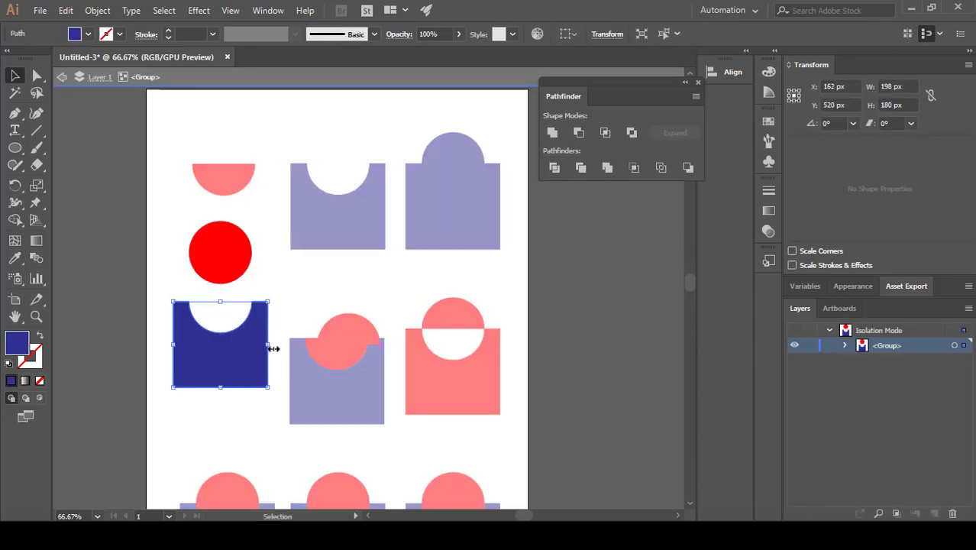
Step: Exit the isolated trimmed group and bring the third row of circle and rectangle pairs into view
{"action": "left_click", "coordinate": [354, 330]}
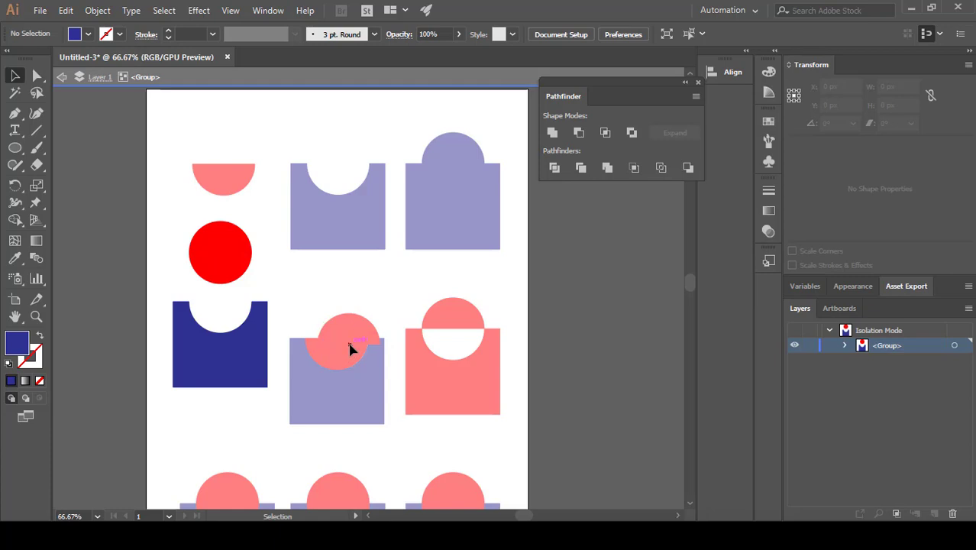
{"action": "double_click", "coordinate": [301, 269]}
{"action": "scroll", "coordinate": [359, 321], "scroll_direction": "down", "scroll_amount": 3}
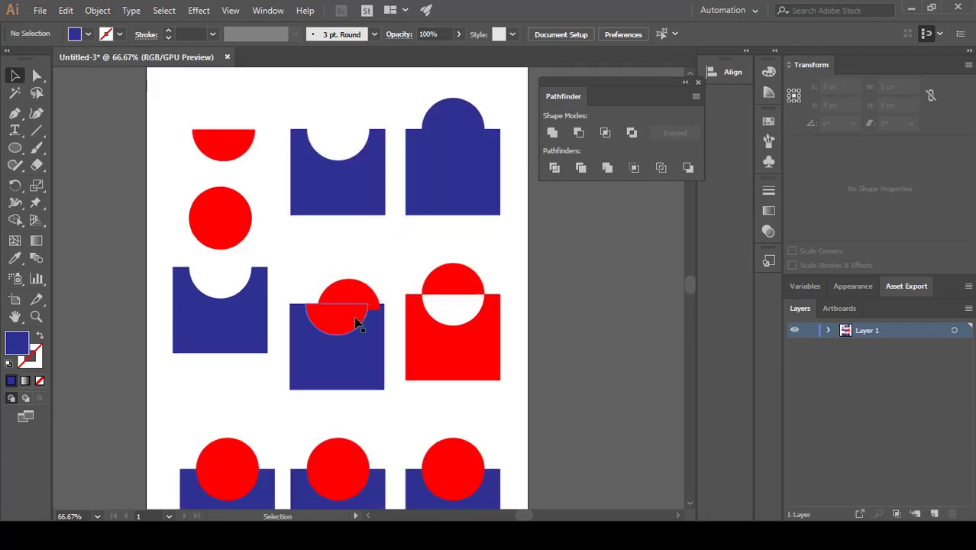
{"action": "scroll", "coordinate": [382, 318], "scroll_direction": "down", "scroll_amount": 3}
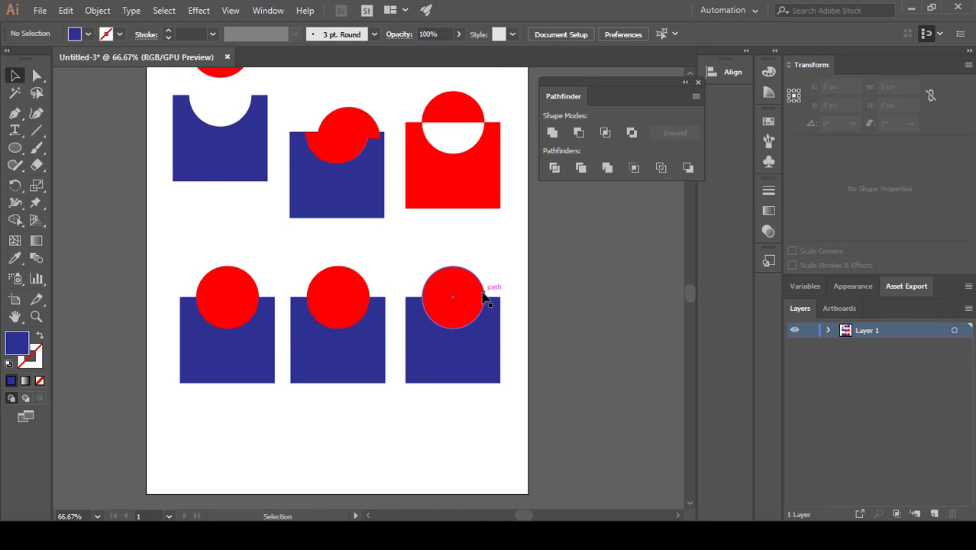
Step: Apply the Merge pathfinder to the overlapping circle and rectangle at the right of the third row
{"action": "left_click_drag", "start_coordinate": [428, 356], "coordinate": [428, 355]}
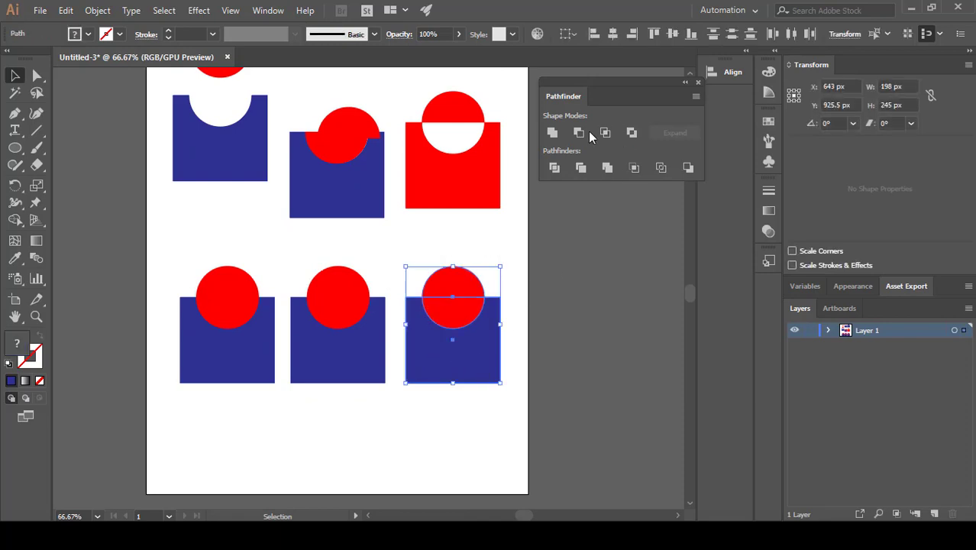
{"action": "left_click", "coordinate": [606, 169]}
{"action": "left_click", "coordinate": [463, 238]}
{"action": "left_click", "coordinate": [443, 375]}
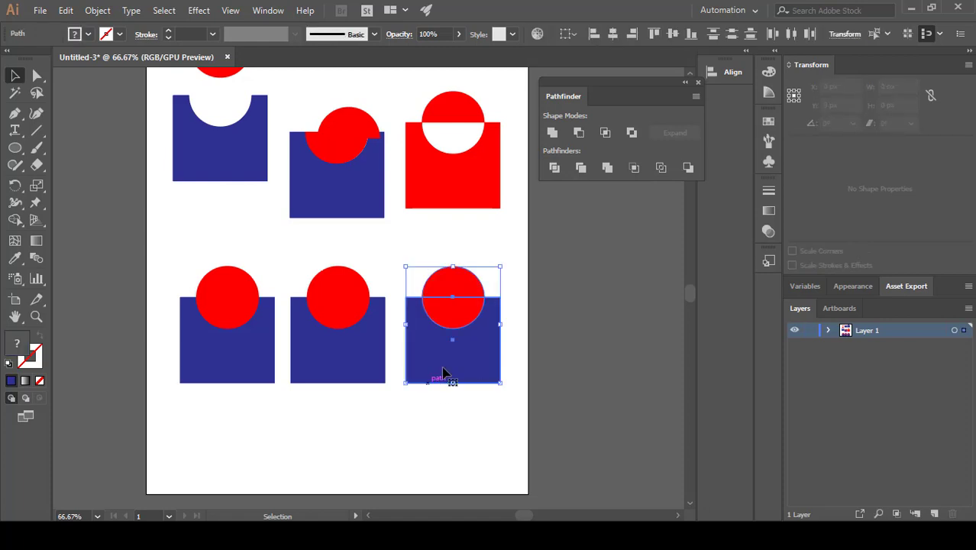
{"action": "left_click", "coordinate": [611, 167]}
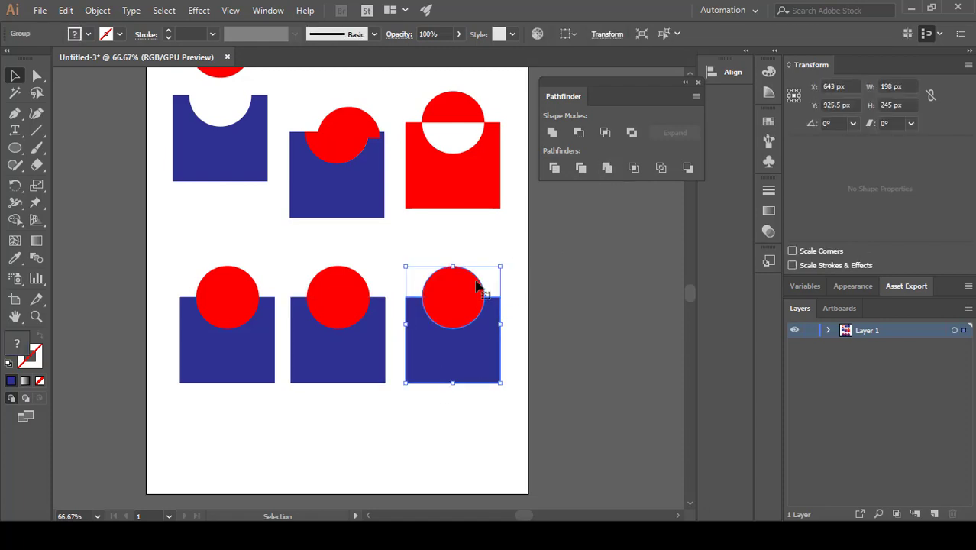
{"action": "left_click", "coordinate": [470, 244]}
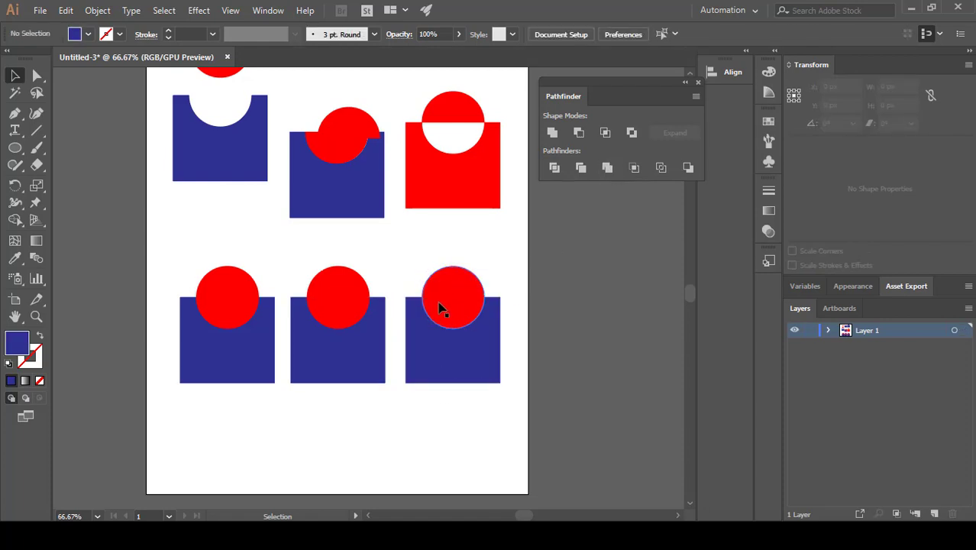
Step: Unite the overlapping circle and rectangle in the centre of the third row
{"action": "left_click_drag", "start_coordinate": [341, 336], "coordinate": [342, 338]}
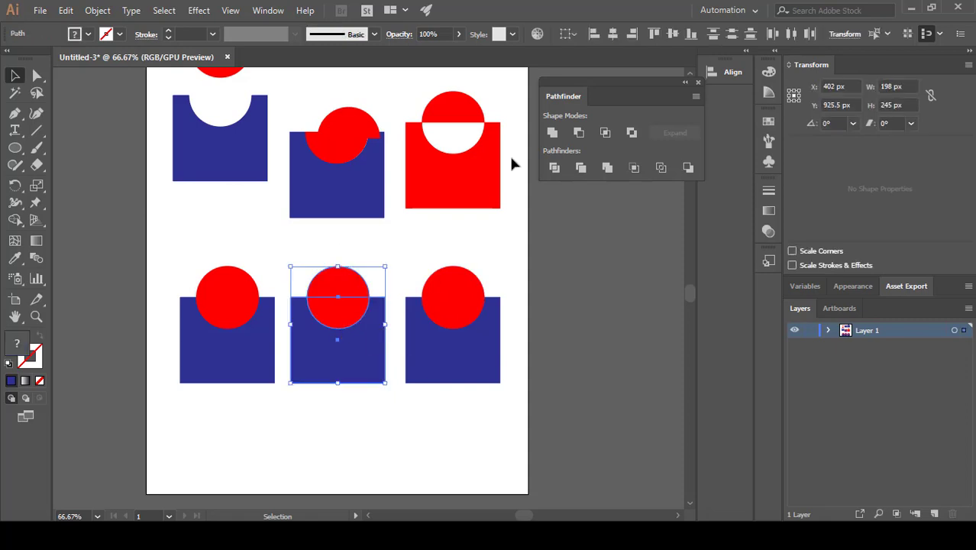
{"action": "left_click", "coordinate": [552, 133]}
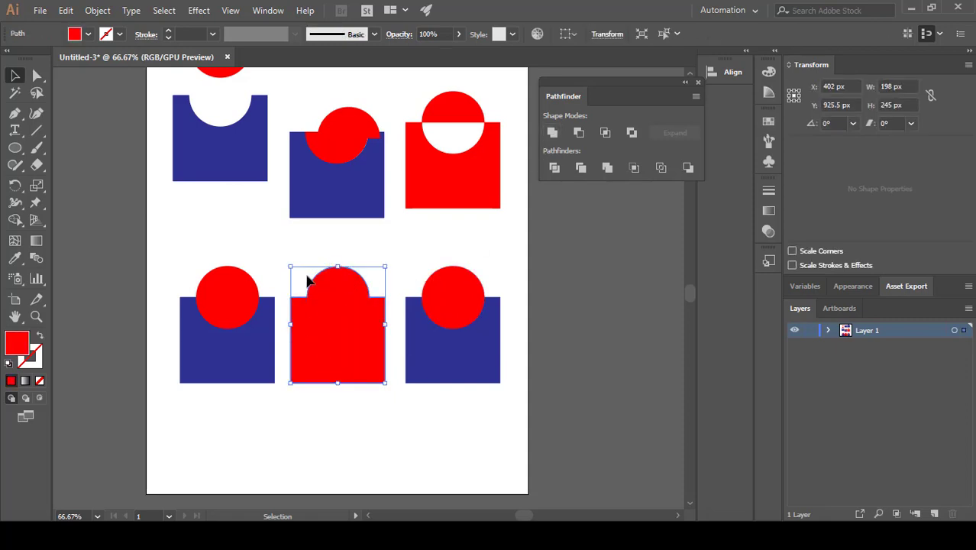
{"action": "left_click", "coordinate": [374, 256]}
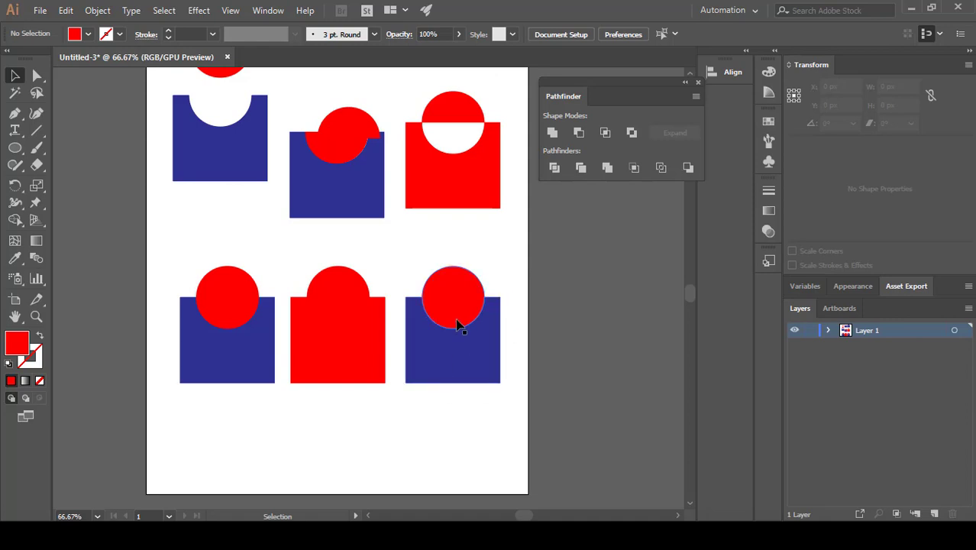
Step: Undo the Unite and Merge operations on the centre and right pairs of the third row
{"action": "left_click_drag", "start_coordinate": [233, 252], "coordinate": [229, 336]}
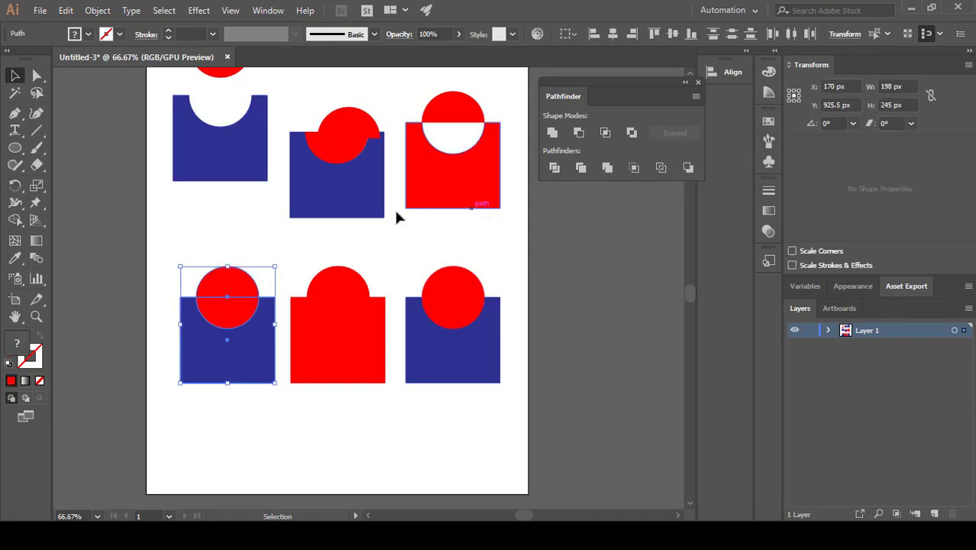
{"action": "scroll", "coordinate": [220, 196], "scroll_direction": "up", "scroll_amount": 2}
{"action": "scroll", "coordinate": [256, 252], "scroll_direction": "up", "scroll_amount": 1}
{"action": "key", "text": "ctrl+d"}
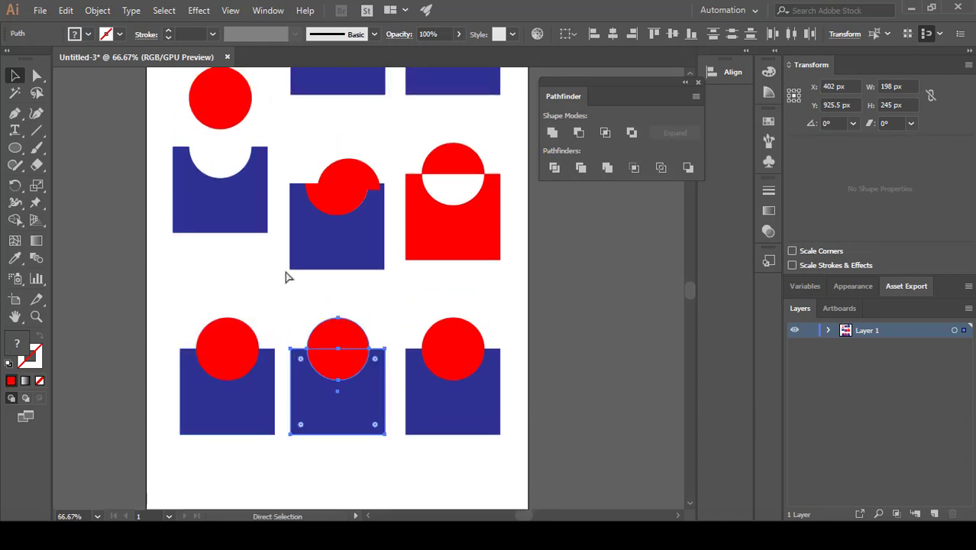
{"action": "key", "text": "ctrl+d"}
Step: Apply Minus Front to the pair at the right of the third row and Minus Back to the centre pair
{"action": "left_click", "coordinate": [460, 312]}
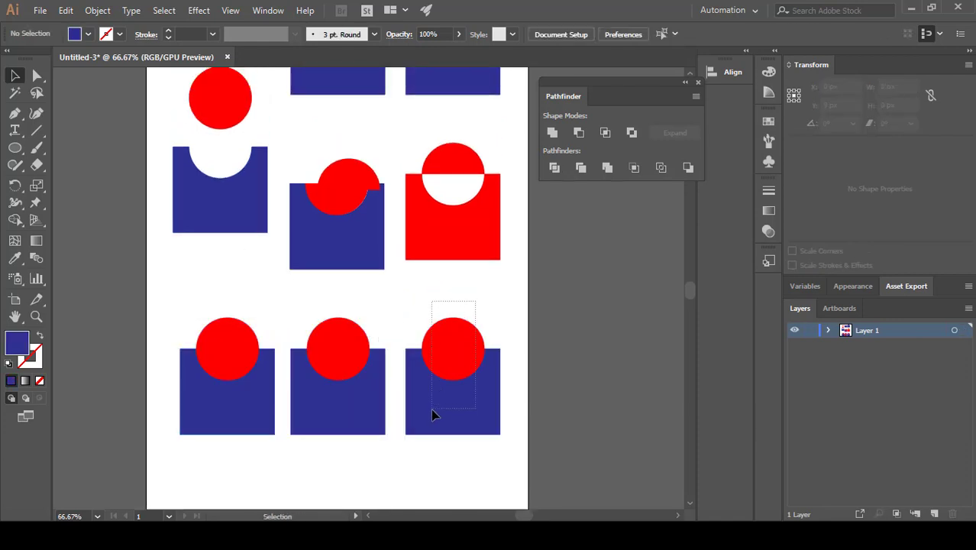
{"action": "left_click_drag", "start_coordinate": [432, 414], "coordinate": [434, 416]}
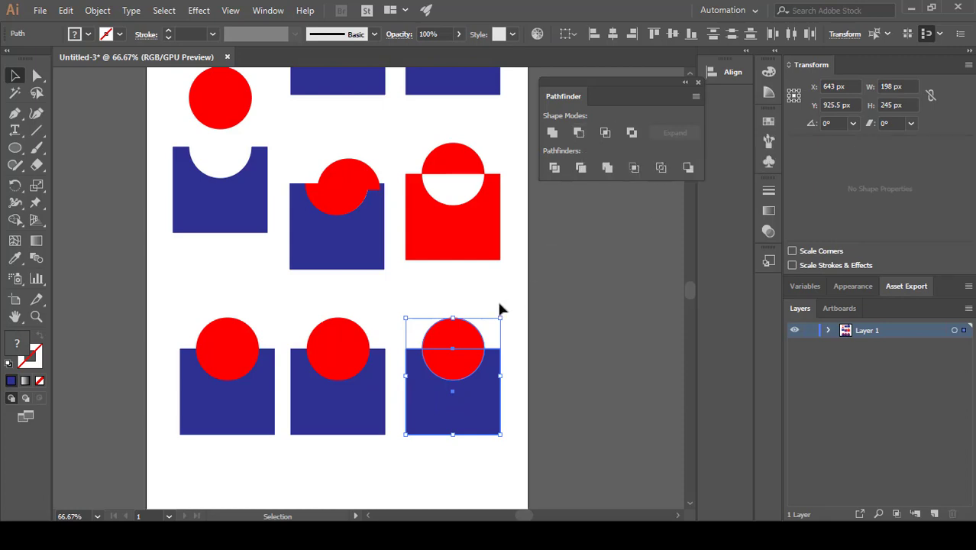
{"action": "left_click", "coordinate": [579, 132]}
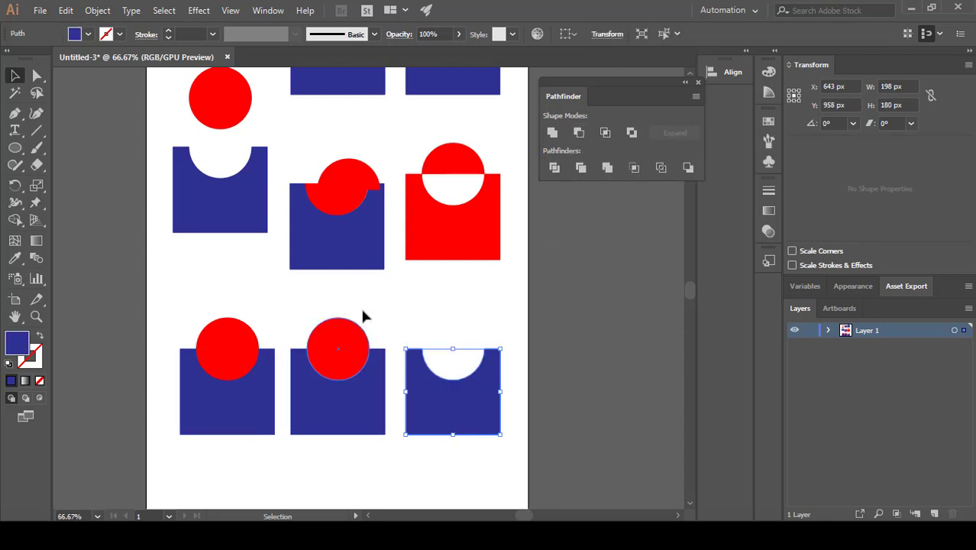
{"action": "left_click", "coordinate": [337, 400]}
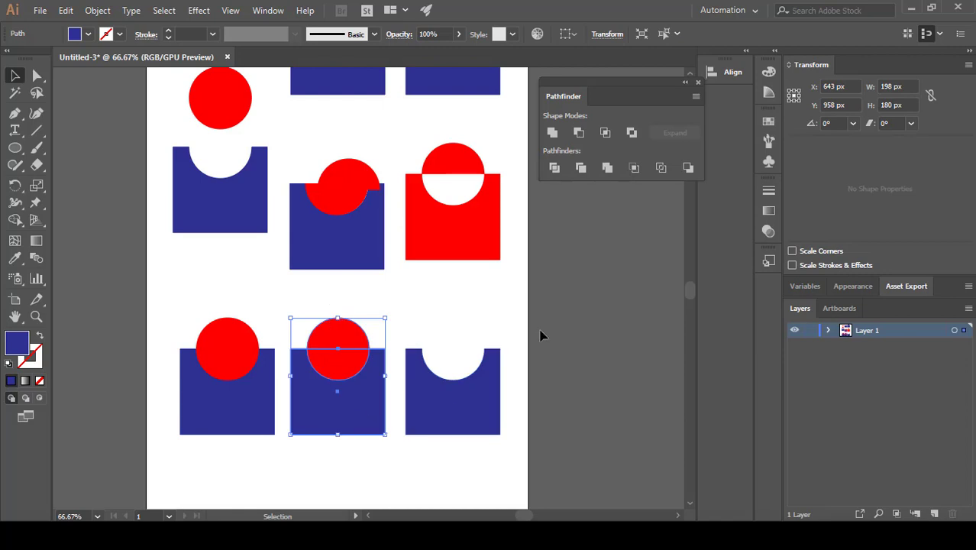
{"action": "left_click", "coordinate": [689, 167]}
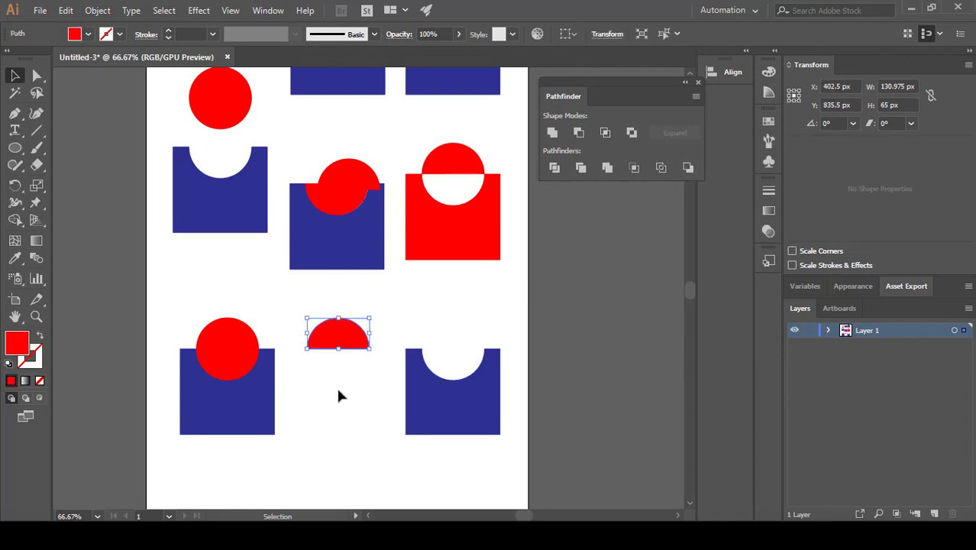
Step: Apply the Outline pathfinder to the circle and rectangle at the left of the third row
{"action": "left_click", "coordinate": [196, 429]}
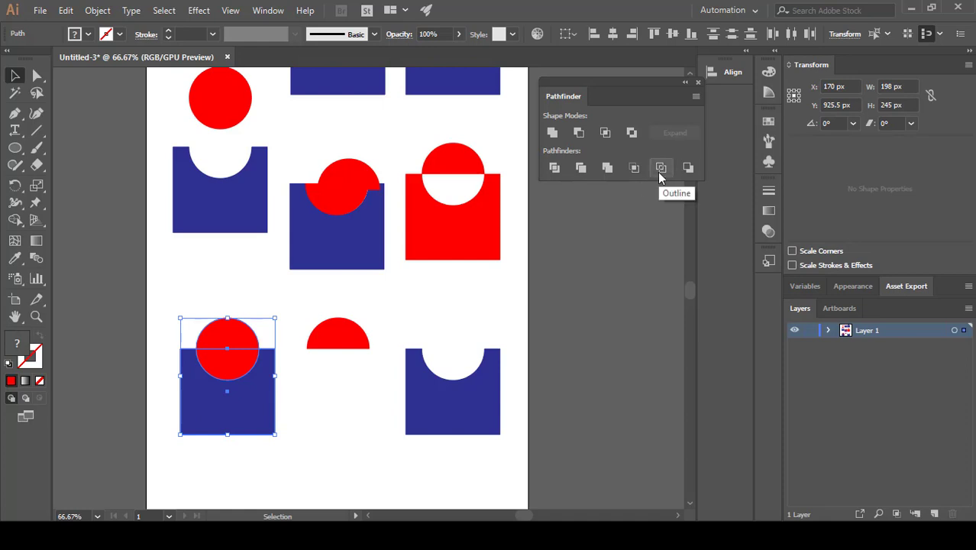
{"action": "left_click", "coordinate": [232, 281]}
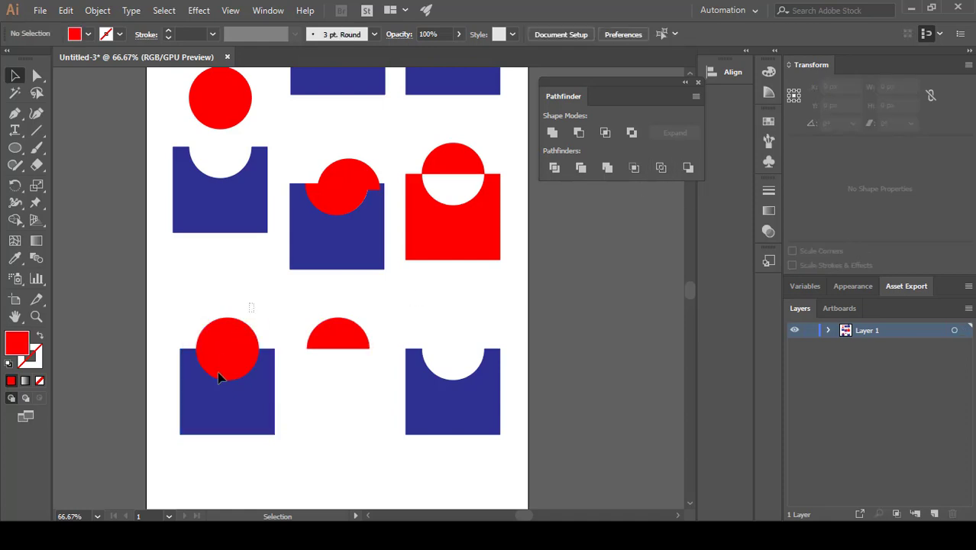
{"action": "left_click", "coordinate": [269, 417]}
{"action": "left_click", "coordinate": [660, 168]}
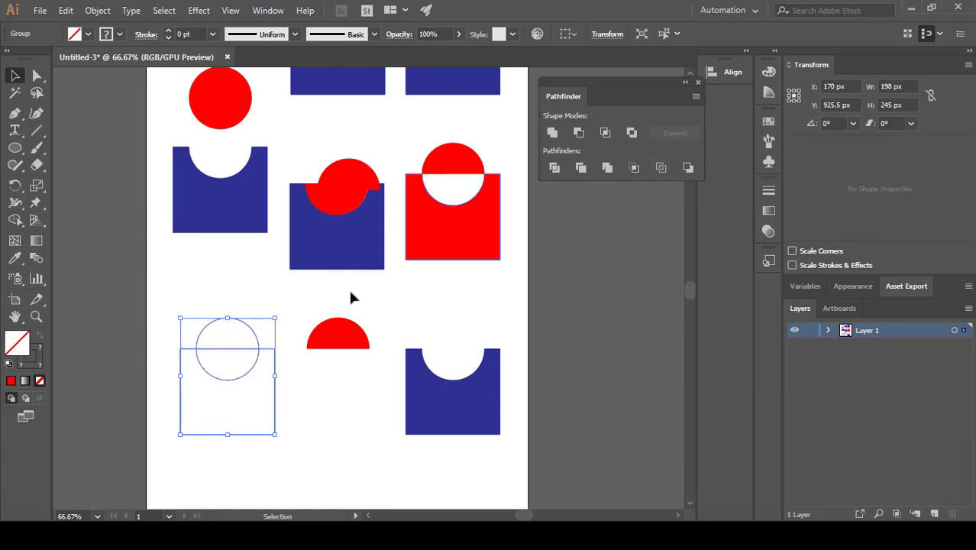
{"action": "left_click", "coordinate": [214, 289]}
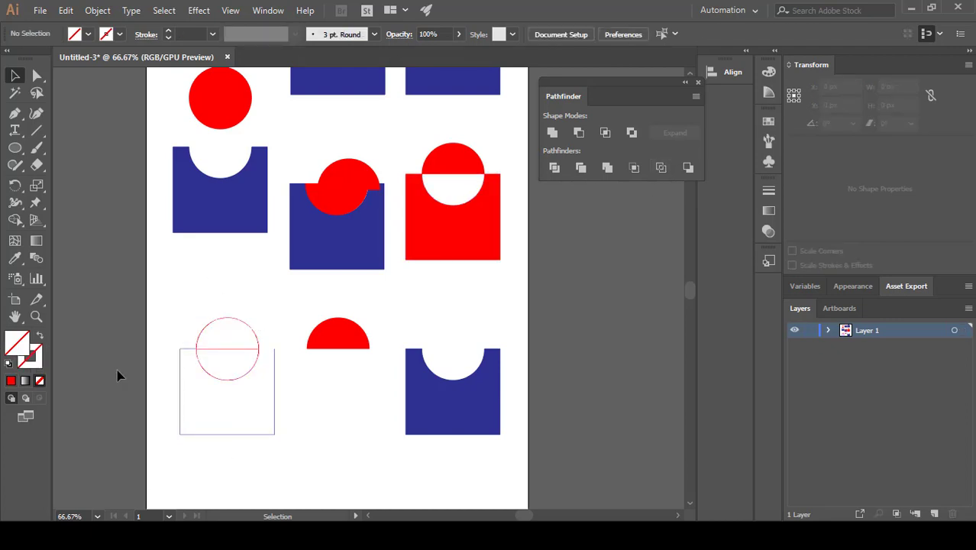
Step: Set the stroke weight of the outlined group at the left of the third row to 8 pt and deselect it
{"action": "left_click", "coordinate": [194, 417]}
{"action": "left_click", "coordinate": [118, 35]}
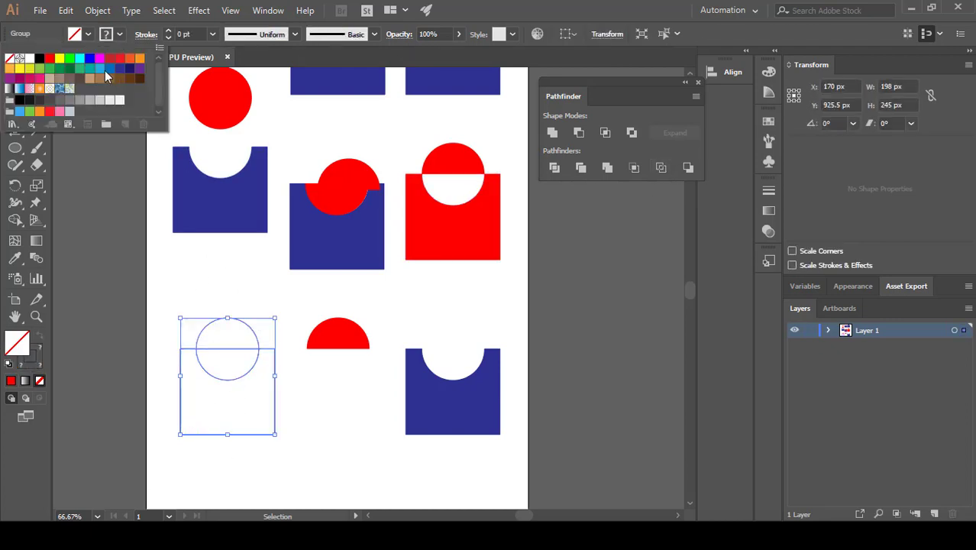
{"action": "left_click", "coordinate": [171, 33]}
{"action": "left_click", "coordinate": [171, 34]}
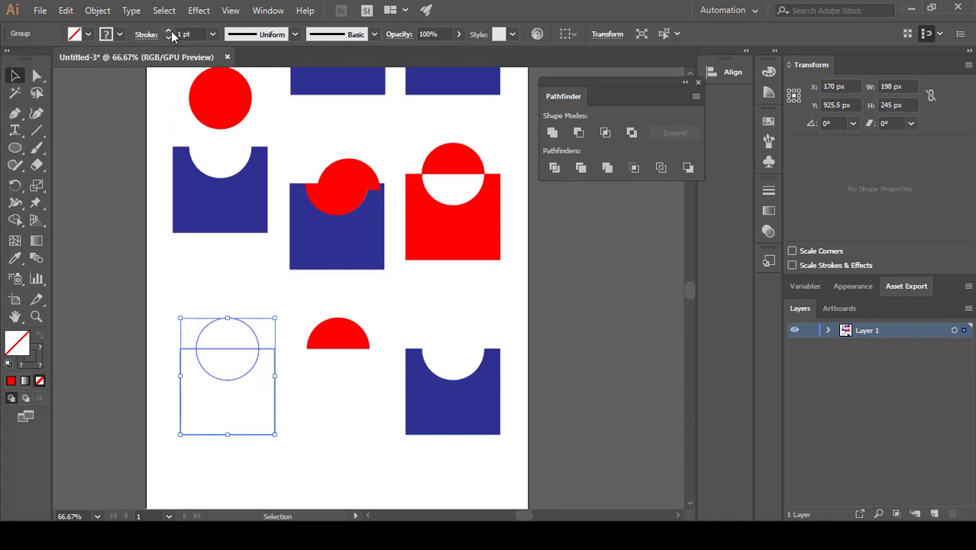
{"action": "left_click", "coordinate": [172, 34]}
{"action": "left_click", "coordinate": [171, 33]}
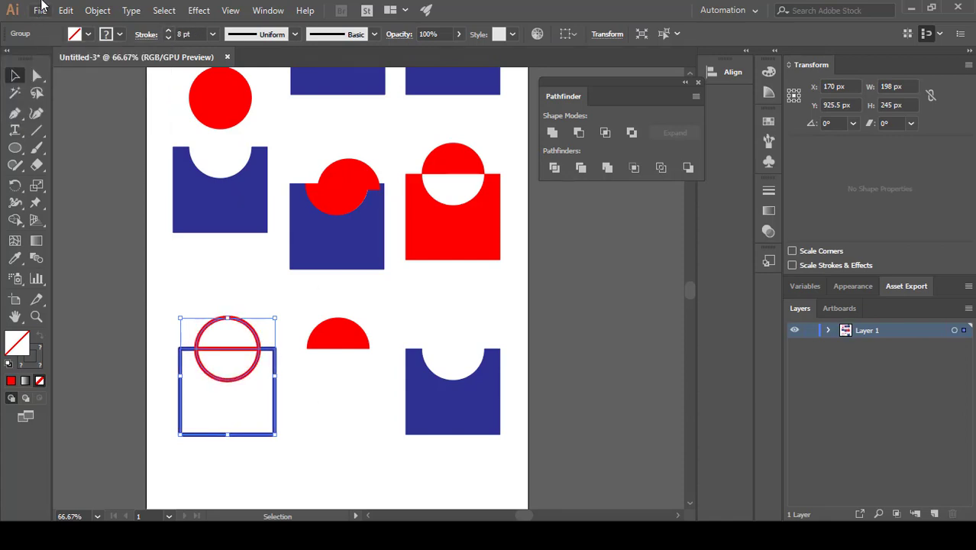
{"action": "left_click", "coordinate": [318, 435]}
{"action": "scroll", "coordinate": [361, 382], "scroll_direction": "down", "scroll_amount": 1}
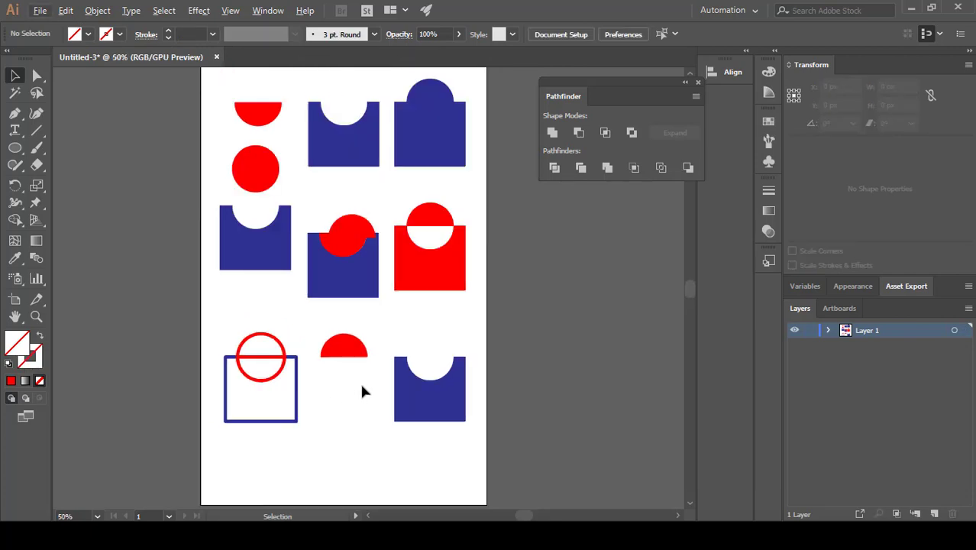
{"action": "scroll", "coordinate": [363, 391], "scroll_direction": "down", "scroll_amount": 1}
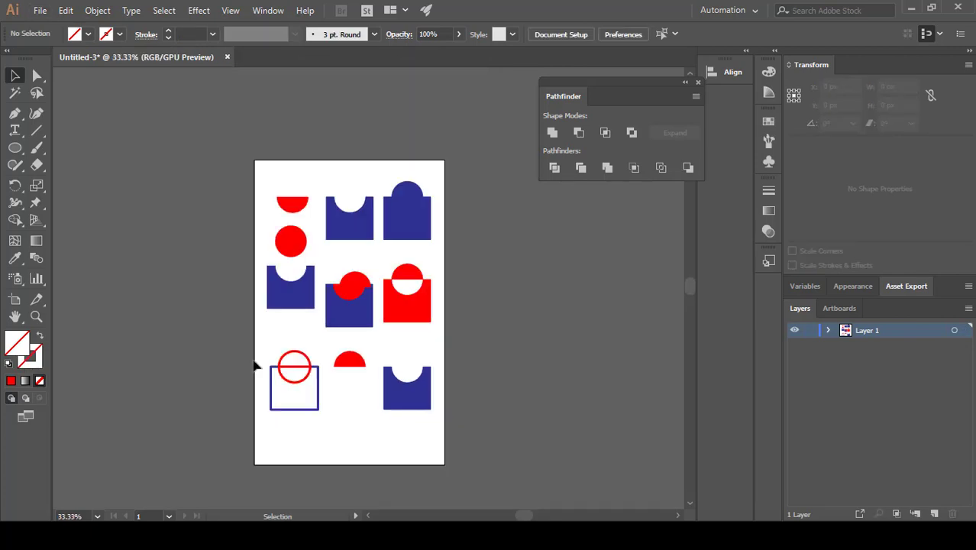